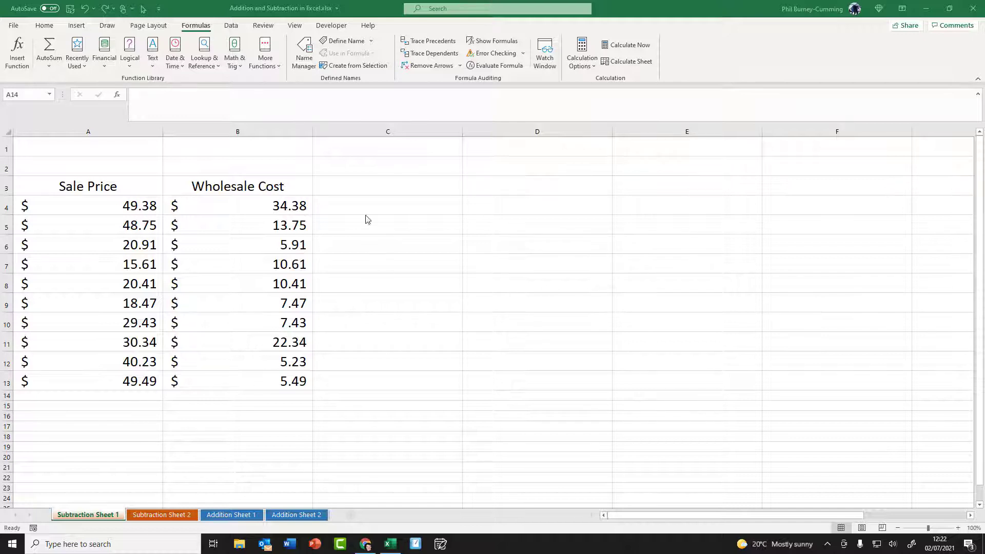
Add a centred "Profit" heading in cell C3, beside the Wholesale Cost heading
left_click(377, 185)
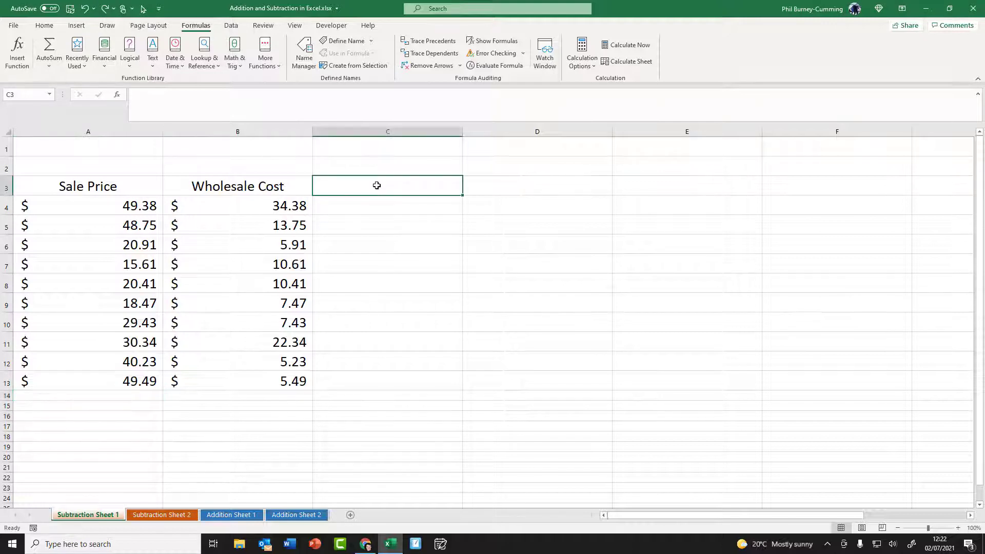
type("Prof")
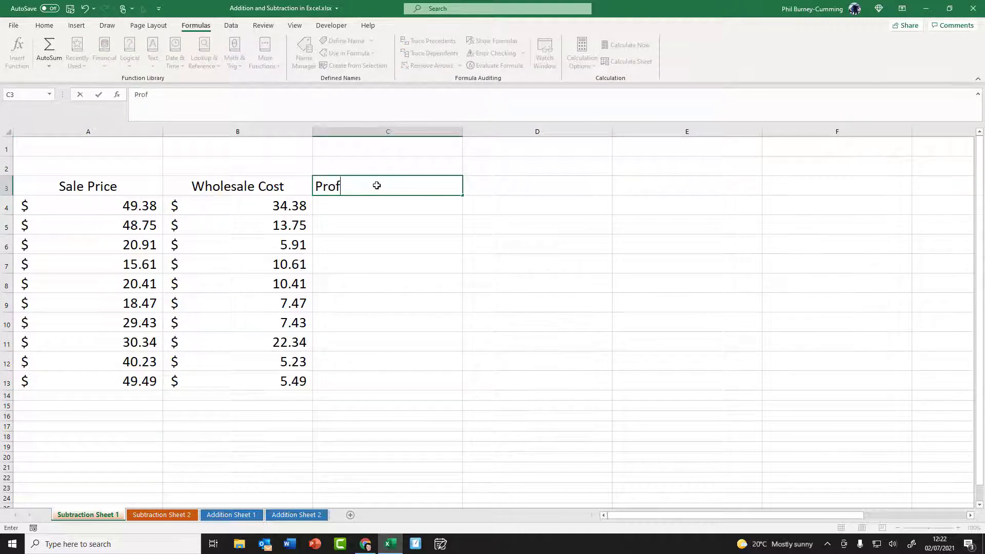
type("it")
key("Tab")
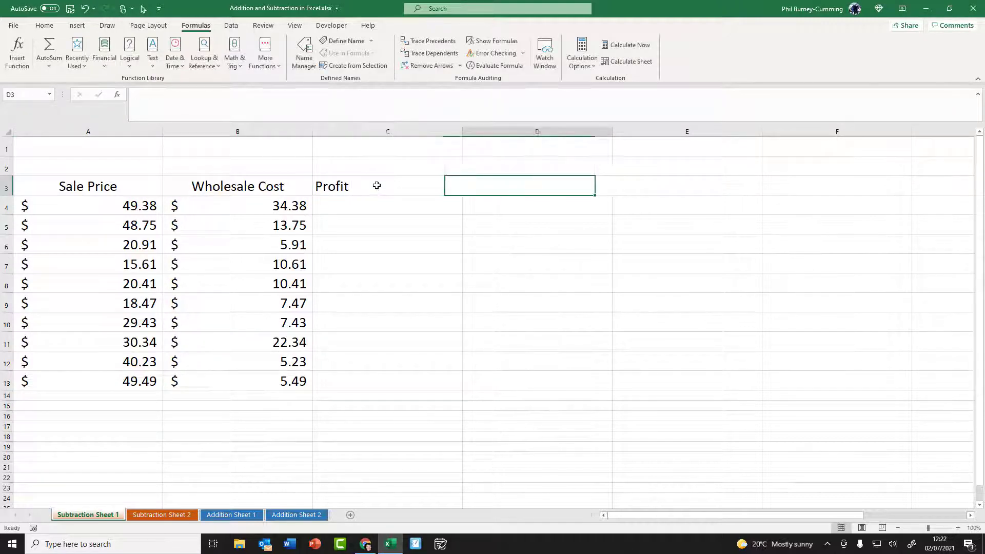
left_click(376, 186)
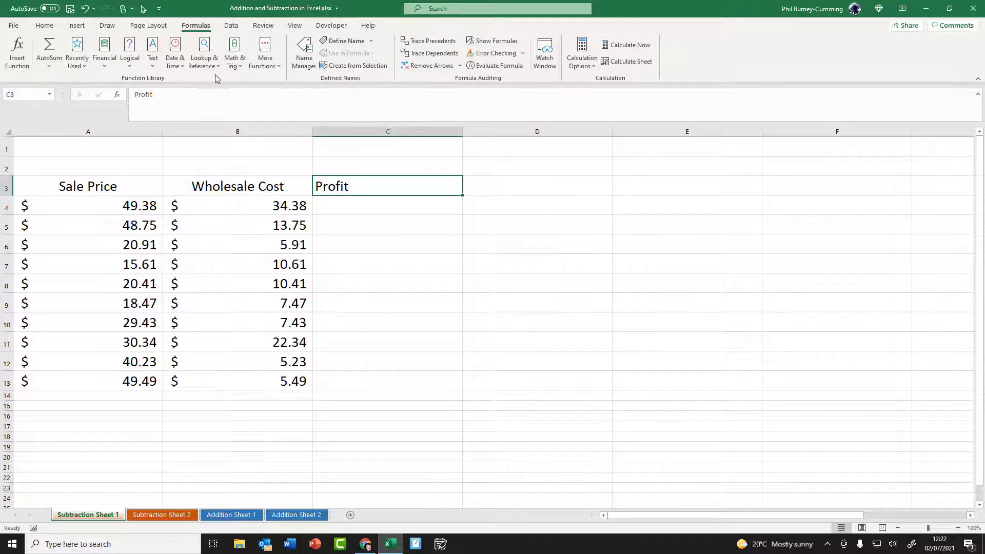
left_click(44, 25)
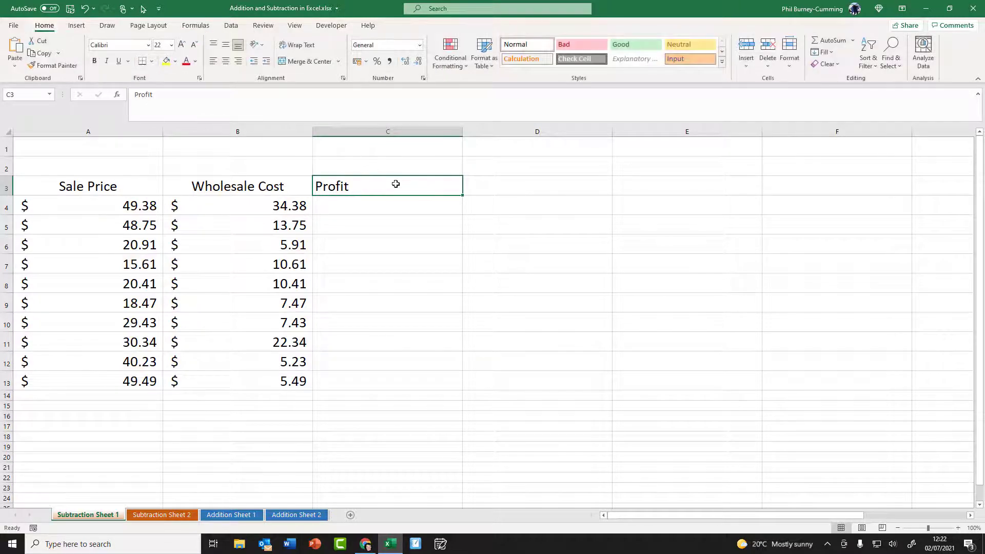
left_click(226, 62)
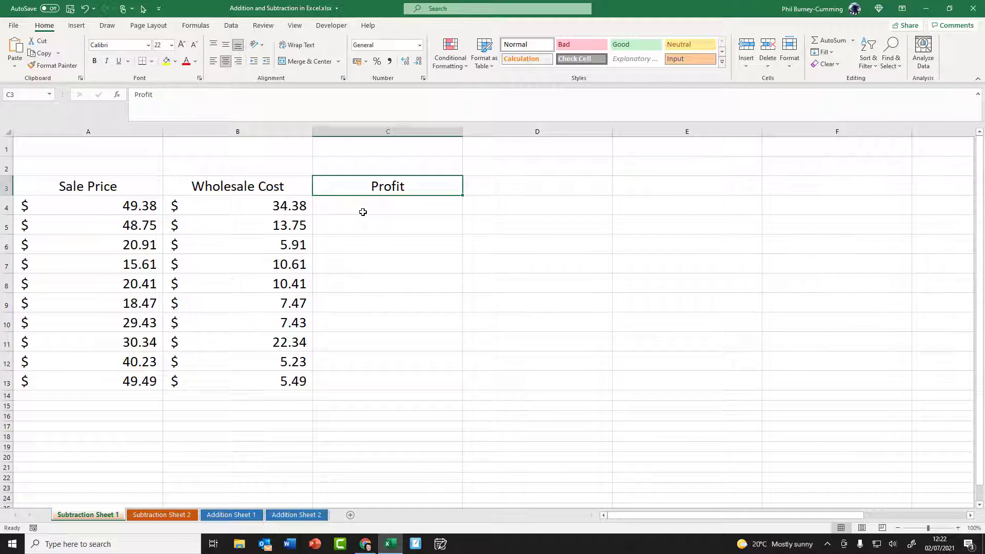
Enter the formula =A4-B4 in C4 to subtract the wholesale cost from the sale price
left_click(363, 212)
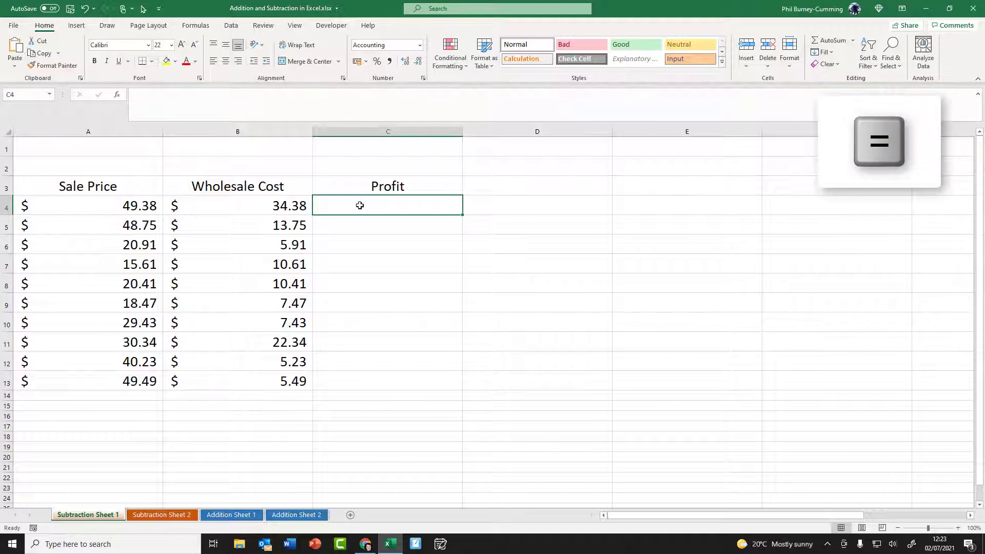
type("=")
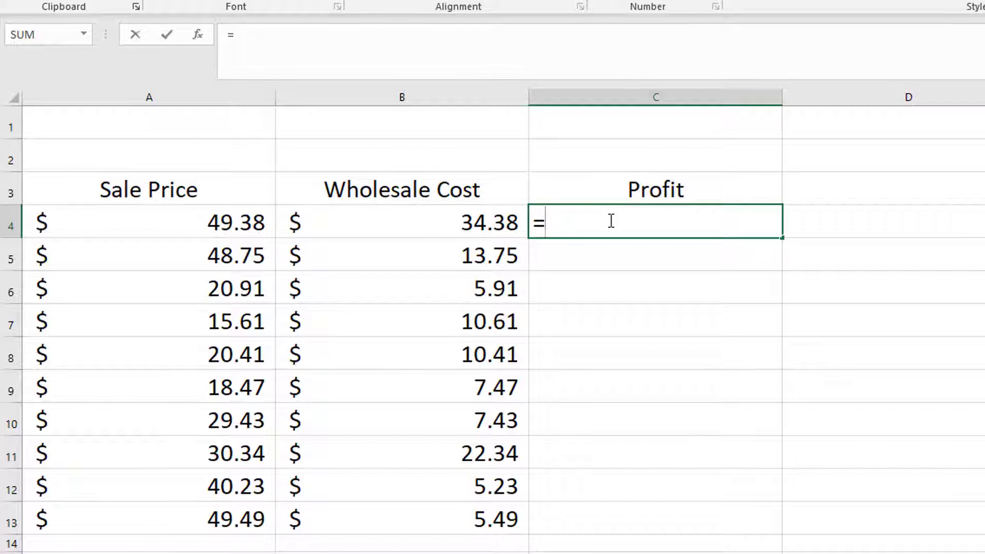
left_click(236, 212)
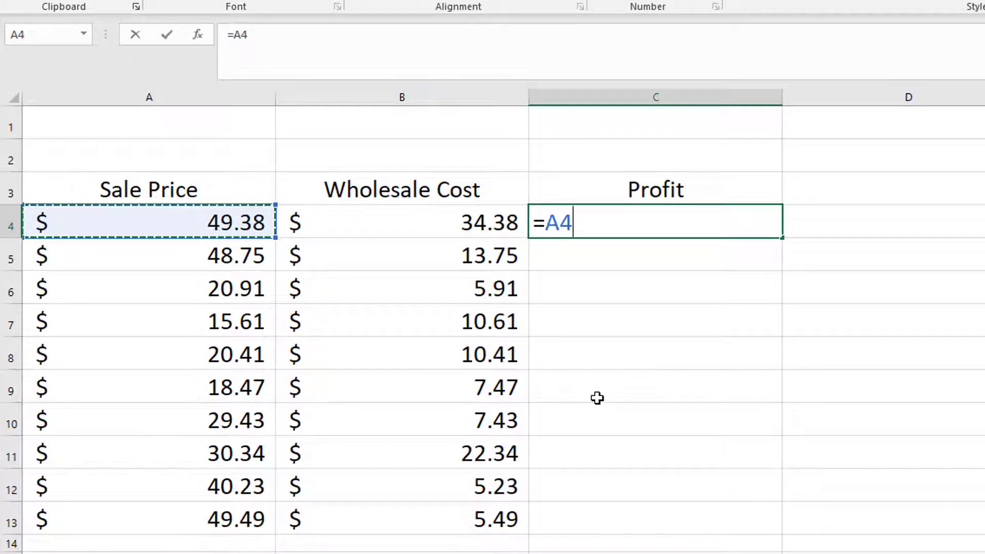
type("-")
left_click(465, 234)
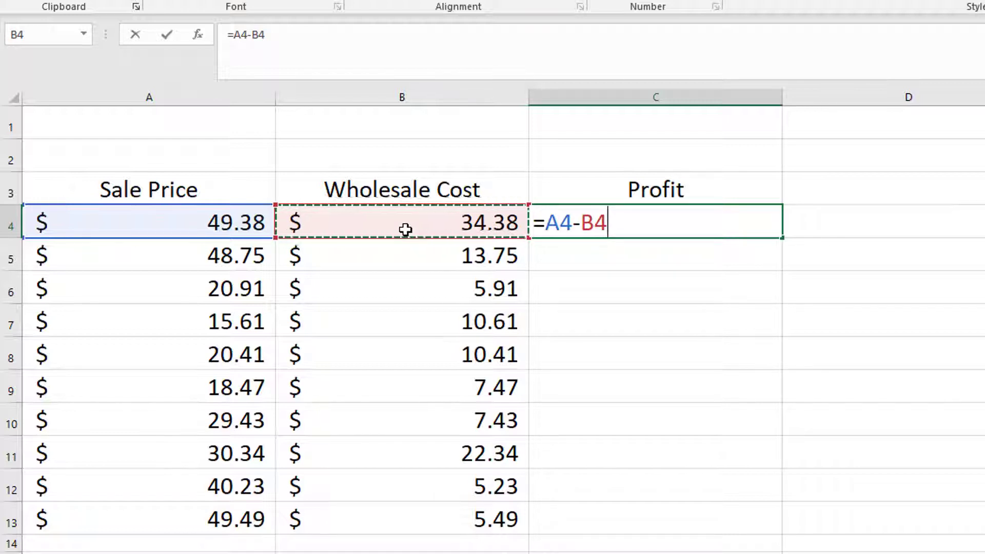
key("Tab")
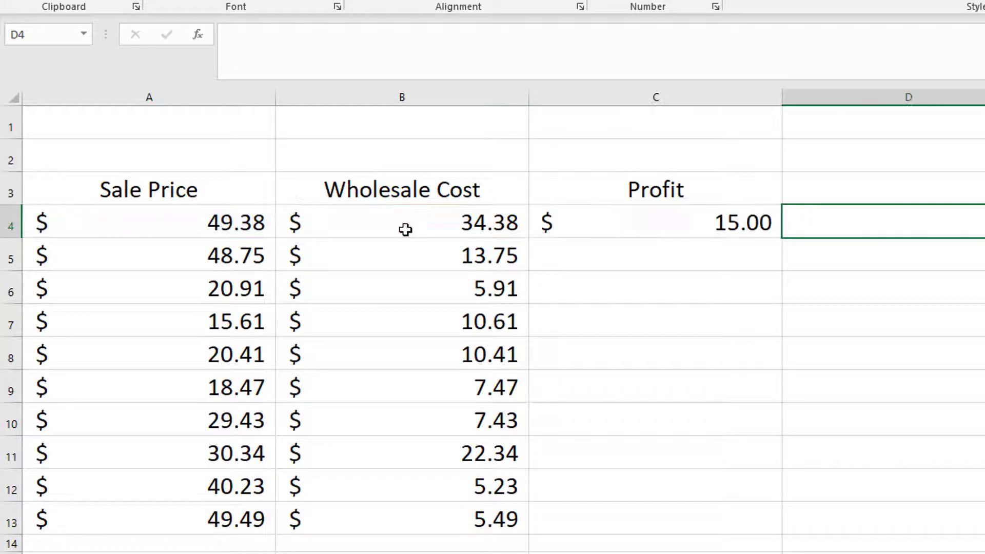
Review the subtraction formula in C4 and fill it down the Profit column to C13
left_click(560, 226)
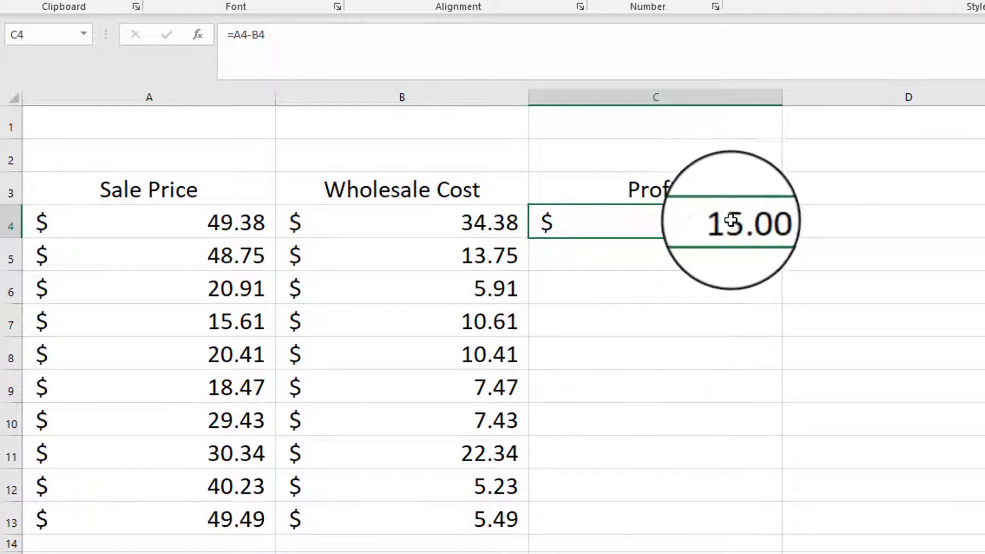
left_click_drag(273, 34, 219, 35)
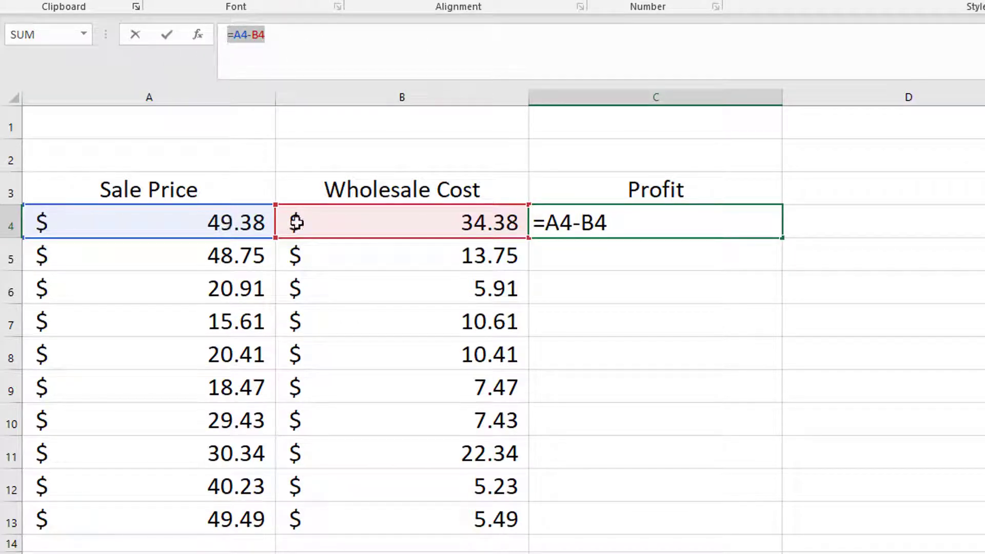
left_click(301, 38)
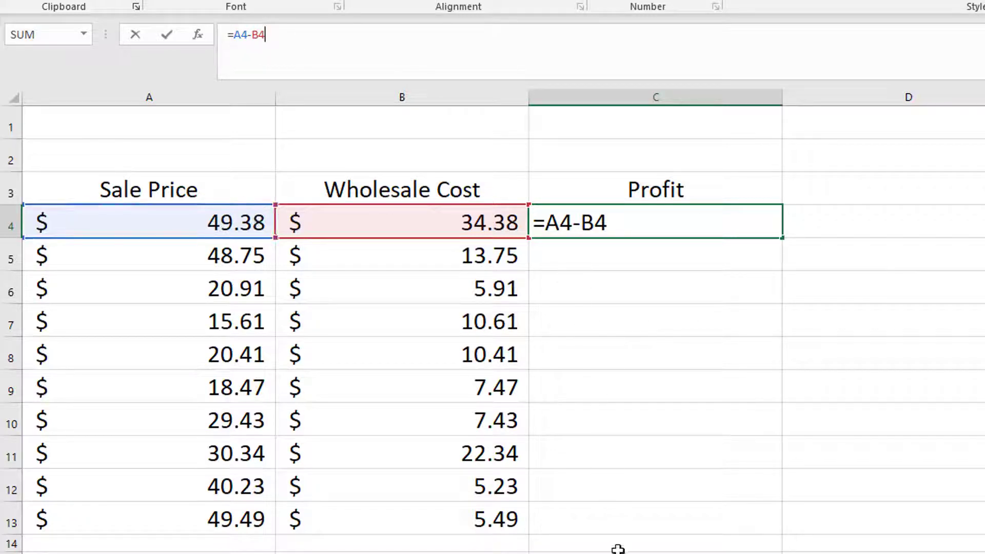
key("ctrl+Return")
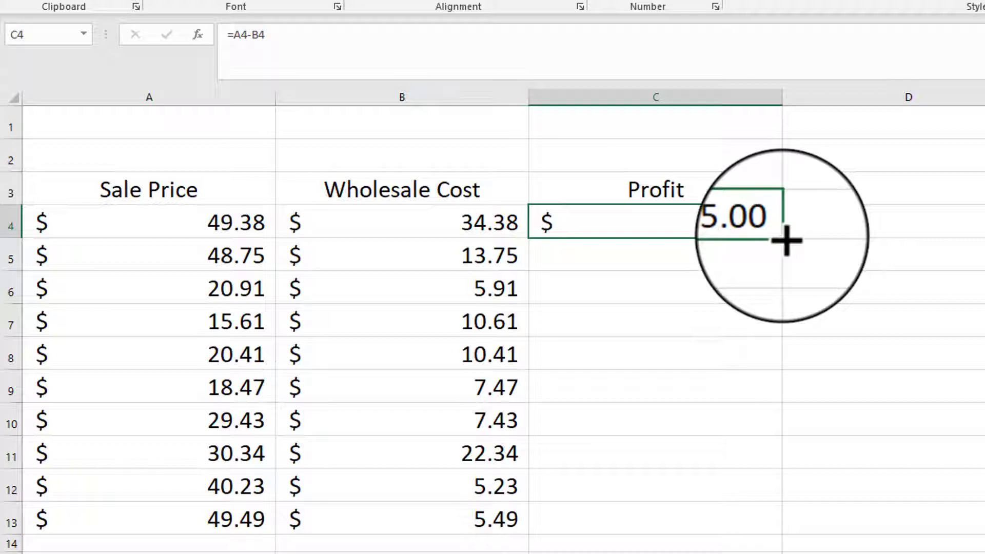
left_click_drag(787, 240, 772, 523)
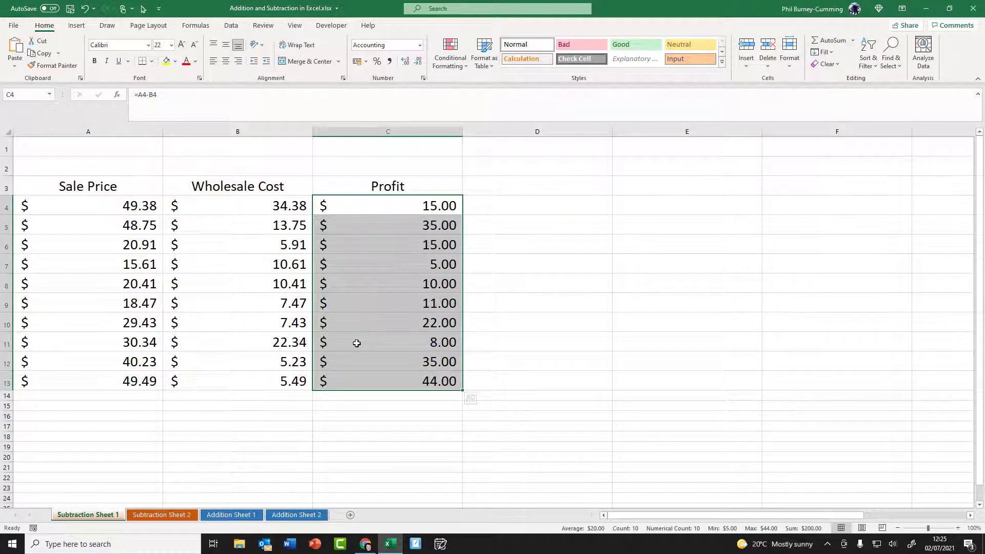
On Subtraction Sheet 2, convert A3:B13 into a table with headers and remove its table style colouring
left_click(175, 514)
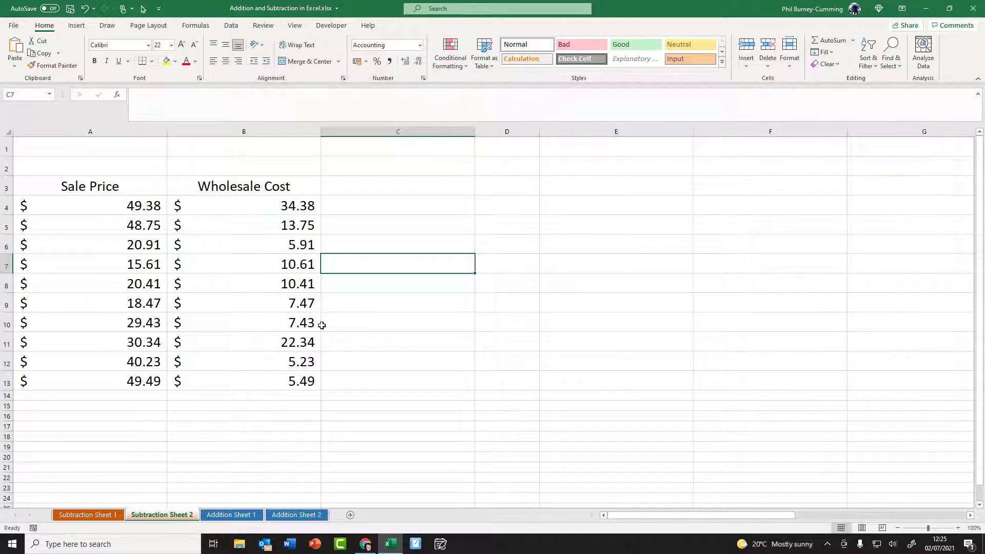
left_click(380, 187)
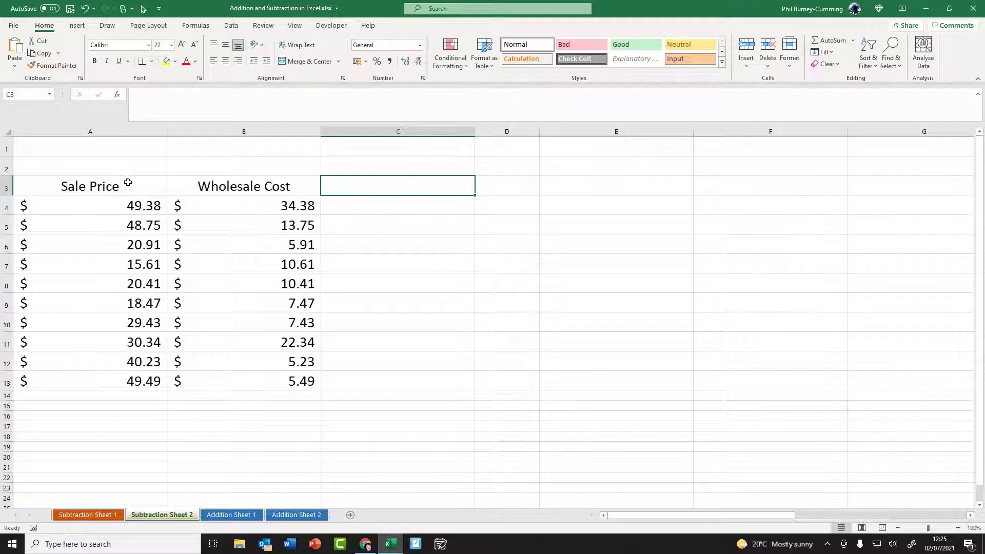
left_click_drag(128, 183, 241, 381)
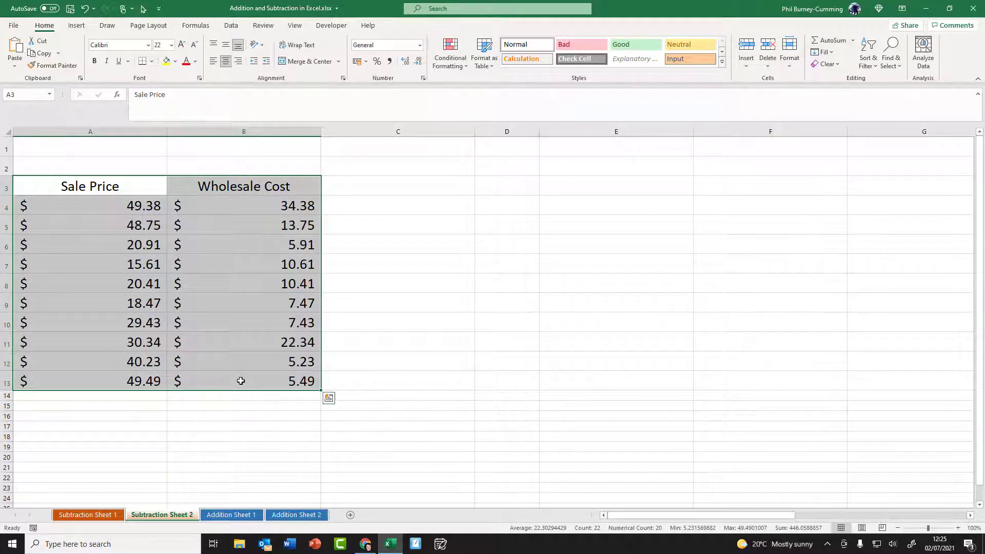
left_click(492, 67)
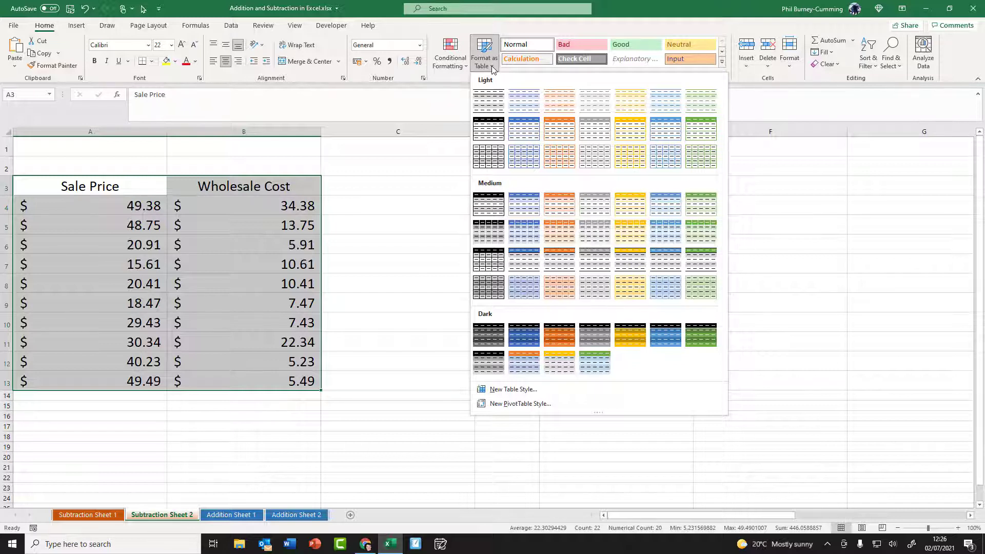
left_click(489, 96)
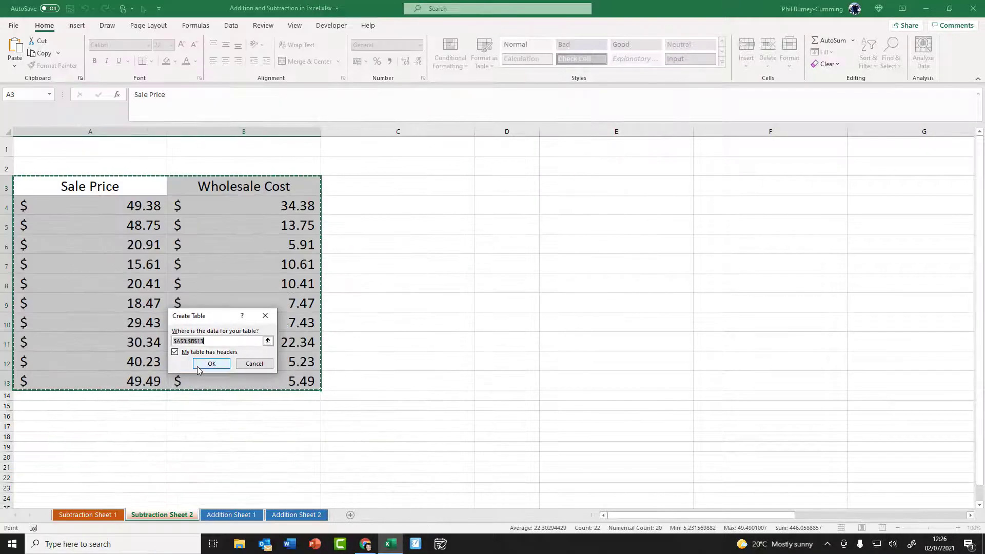
left_click(198, 367)
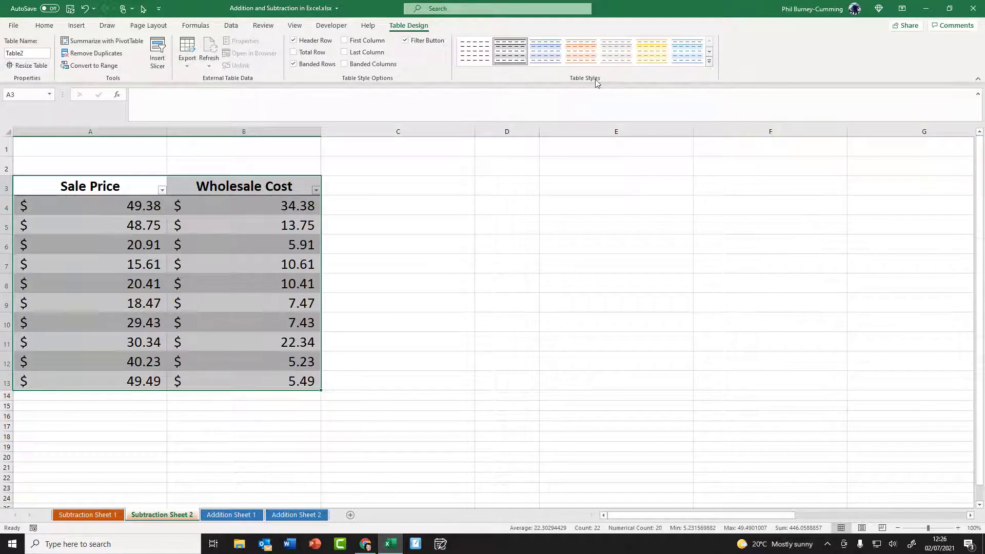
left_click(475, 51)
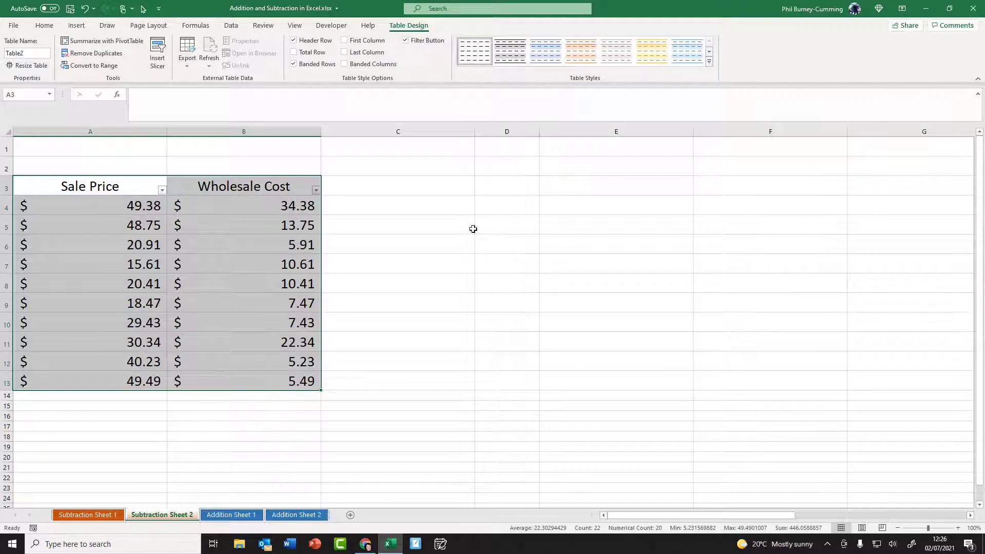
left_click(401, 322)
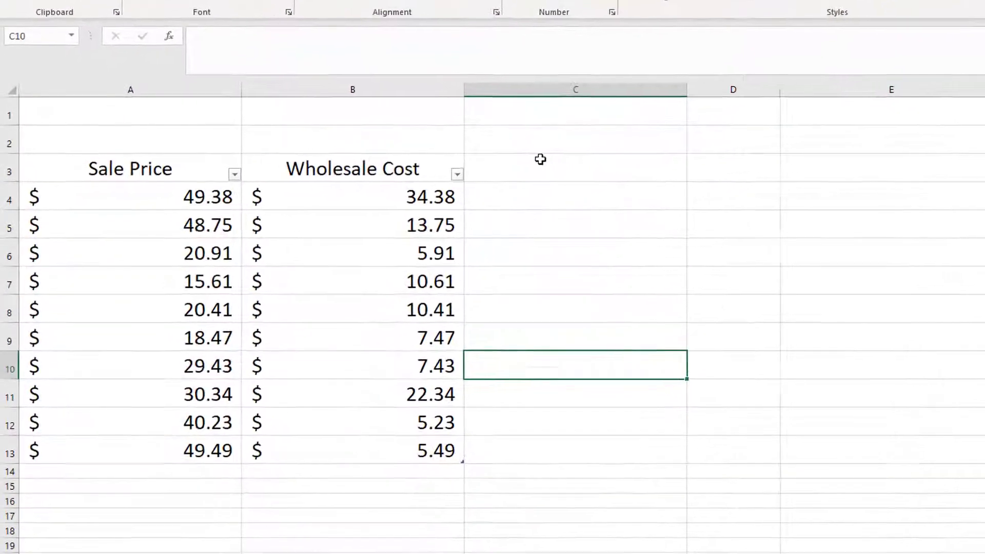
Extend the table with a new column headed "Profit" in C3
left_click(540, 159)
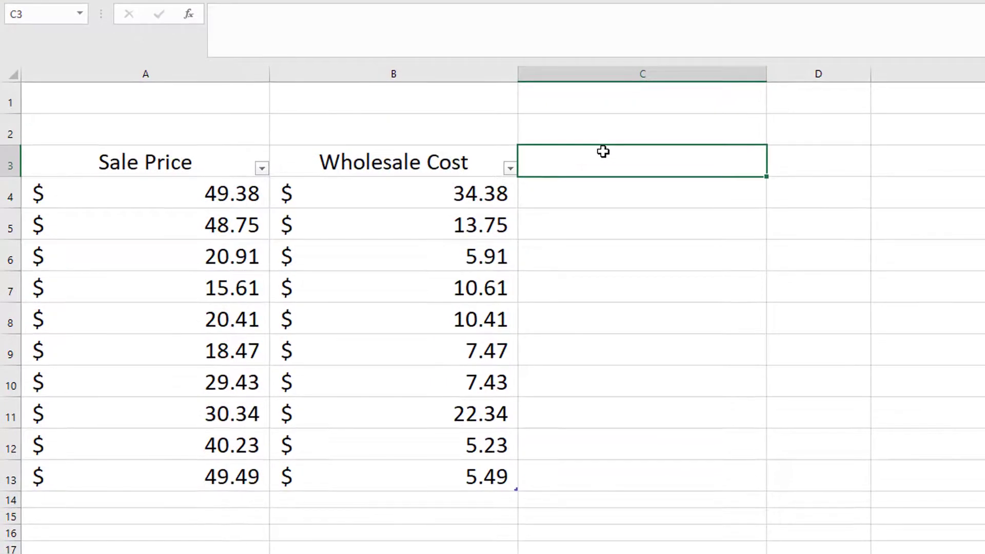
type("Profit")
key("Tab")
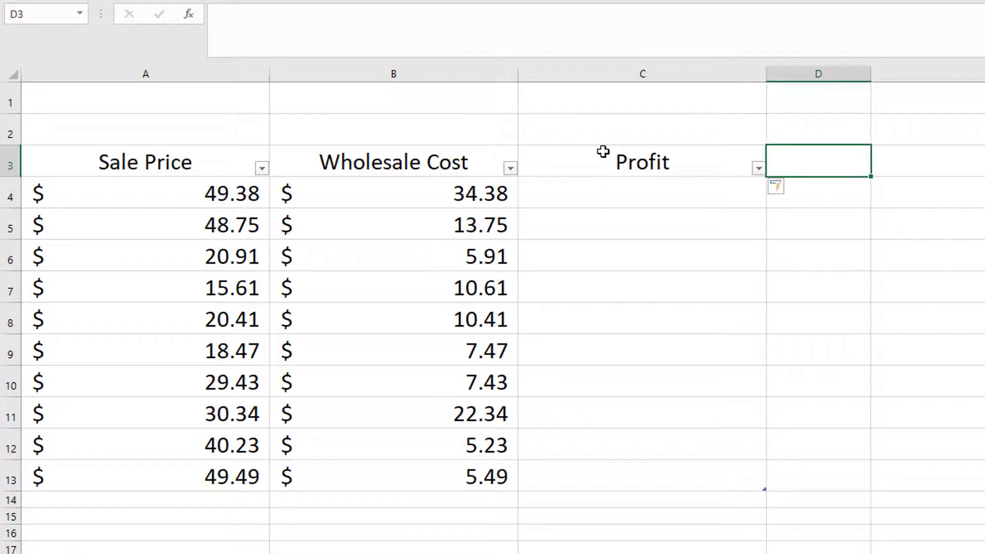
left_click(638, 165)
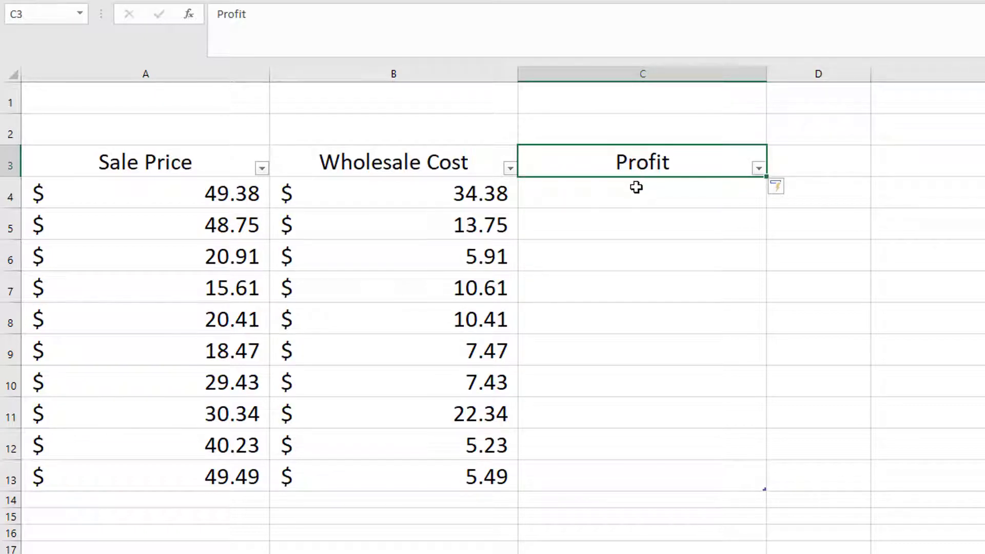
Enter =[@[Sale Price]]-[@[Wholesale Cost]] in C4 to calculate the table's Profit column
left_click(635, 186)
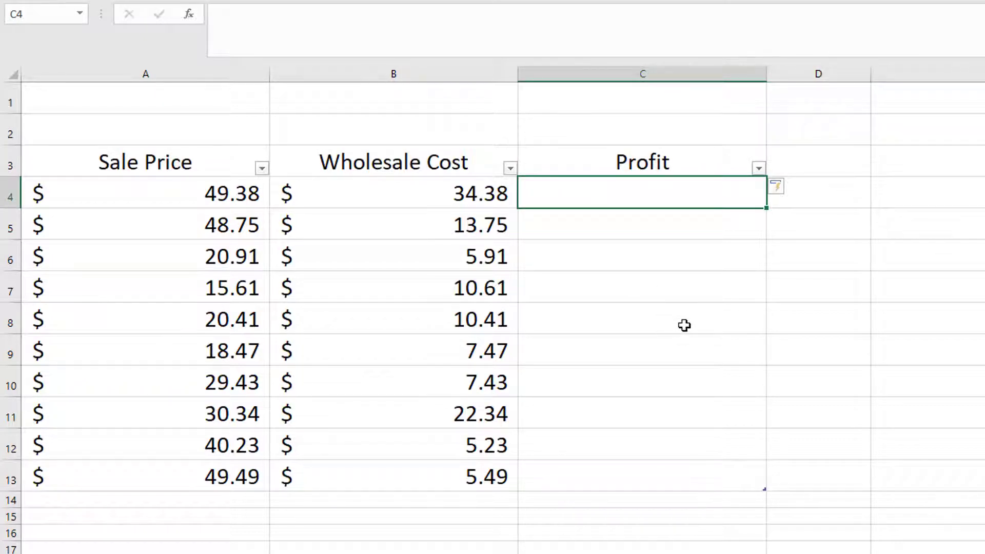
type("=")
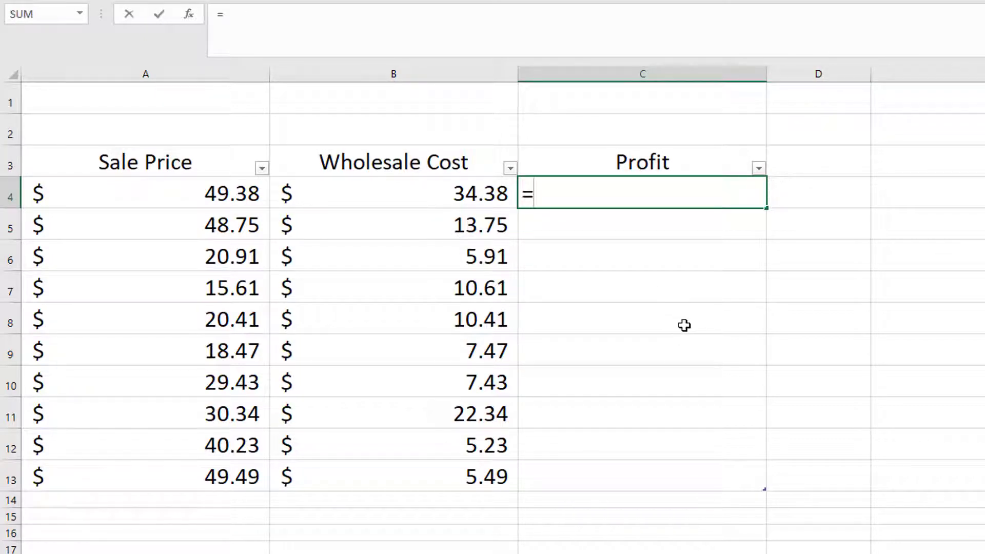
left_click(226, 194)
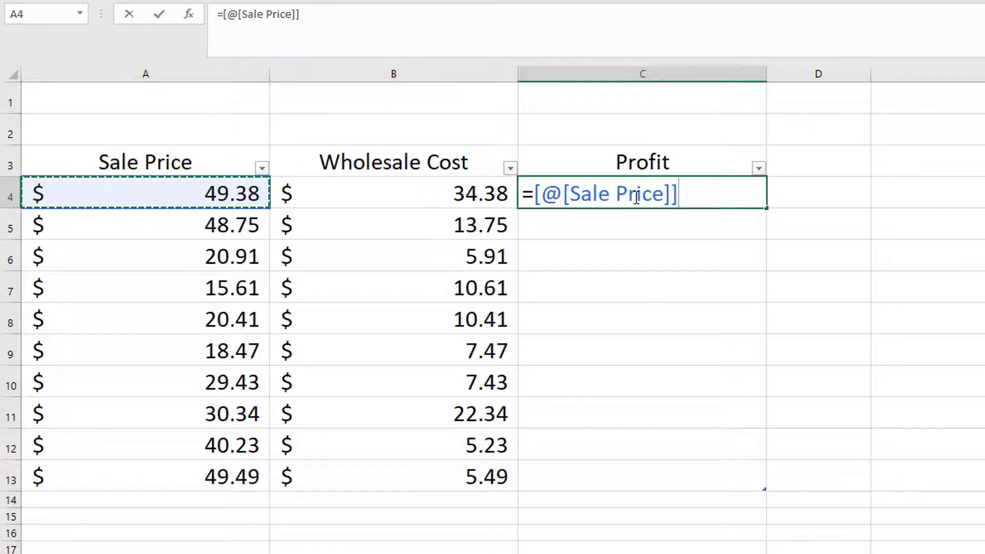
type("-")
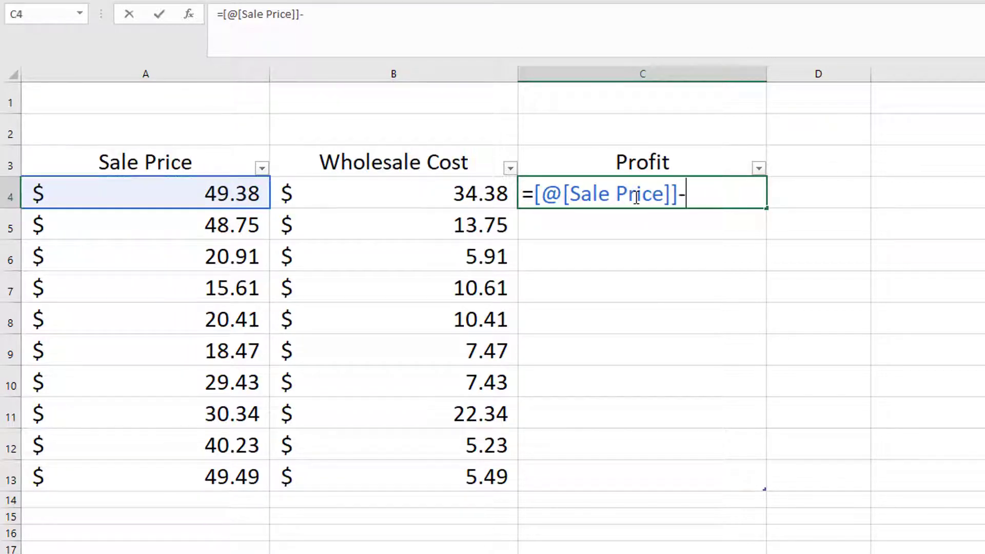
left_click(488, 185)
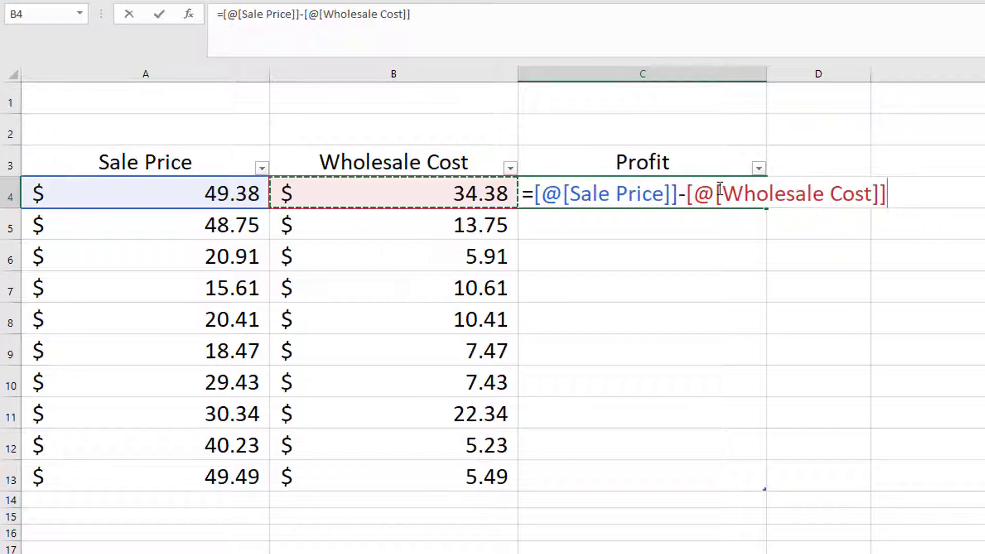
key("Return")
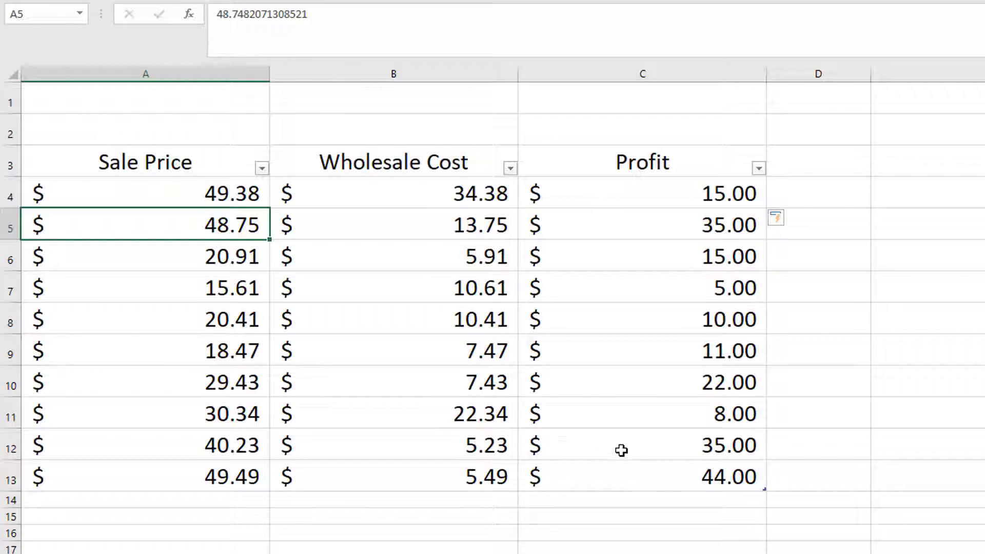
Compare the table's profit formula in C12 with the plain cell formula in C6 of Subtraction Sheet 1
left_click(605, 448)
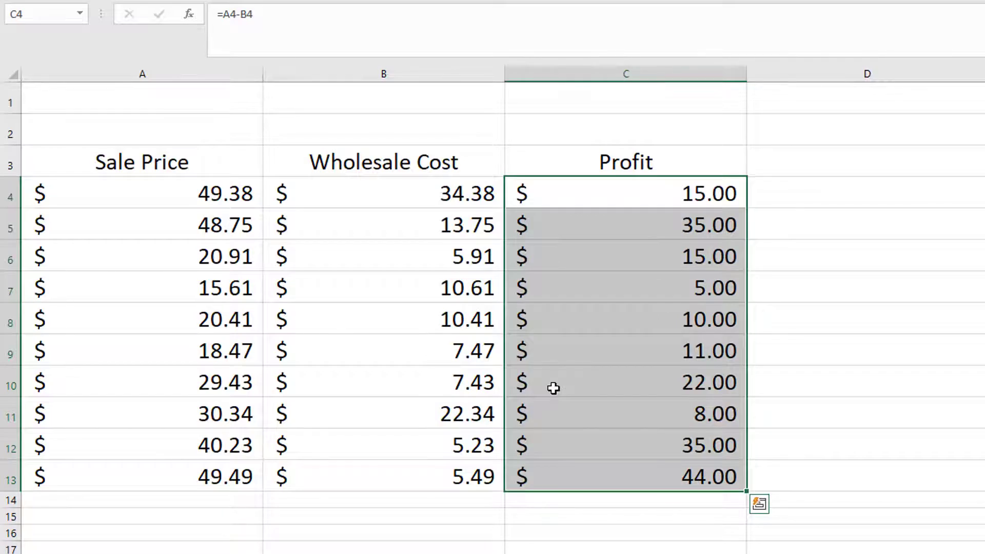
left_click(616, 257)
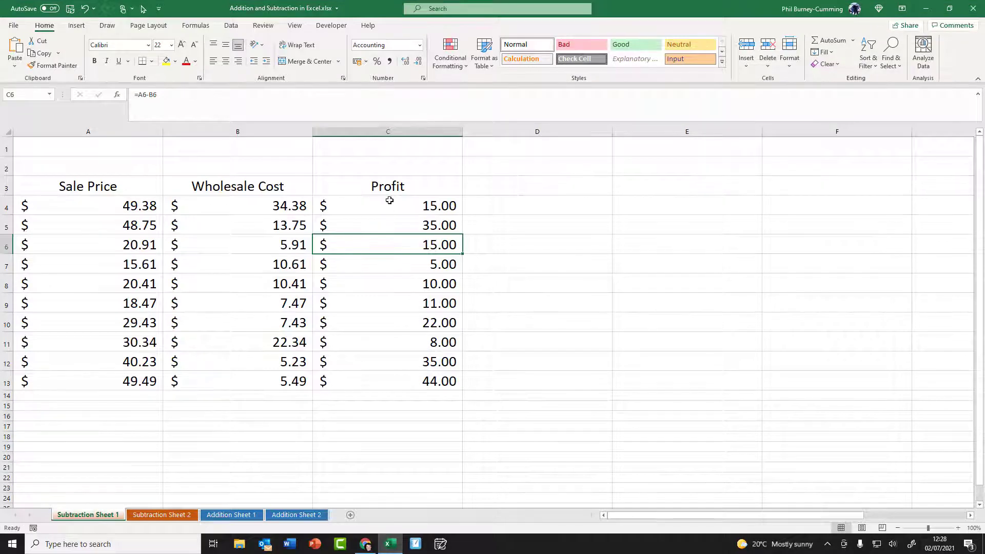
Change the profit formula in C4 of Subtraction Sheet 1 to =A4-B4-5
left_click(389, 200)
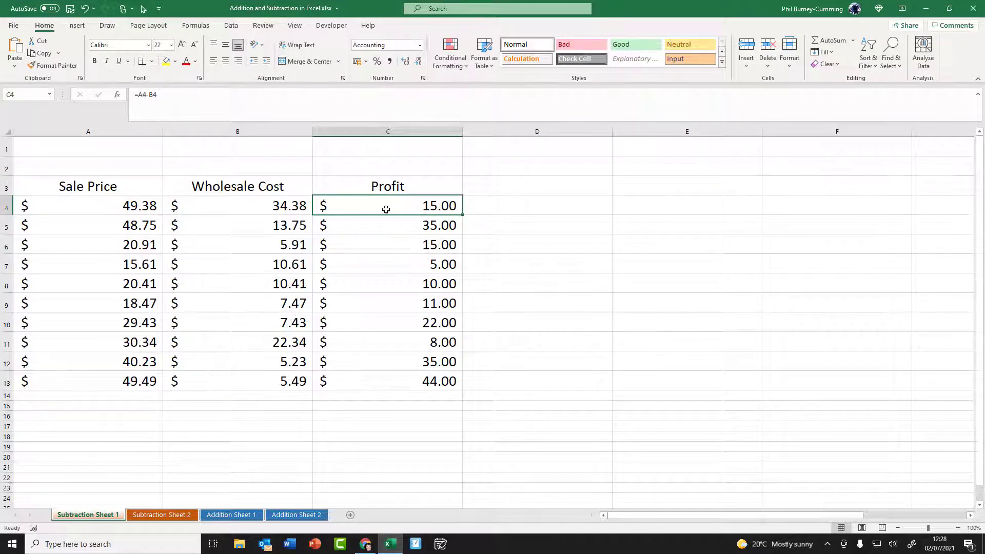
left_click(201, 96)
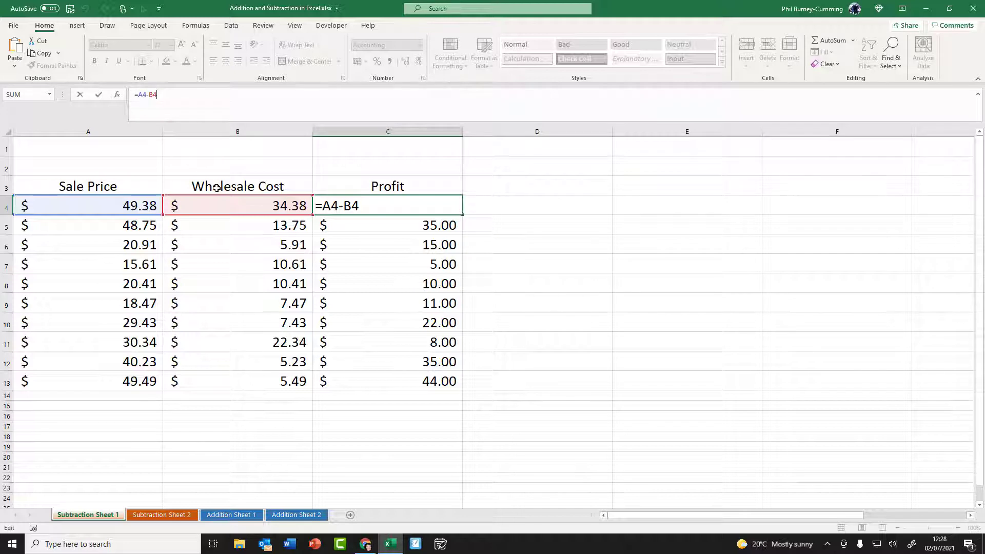
type("-5")
key("Tab")
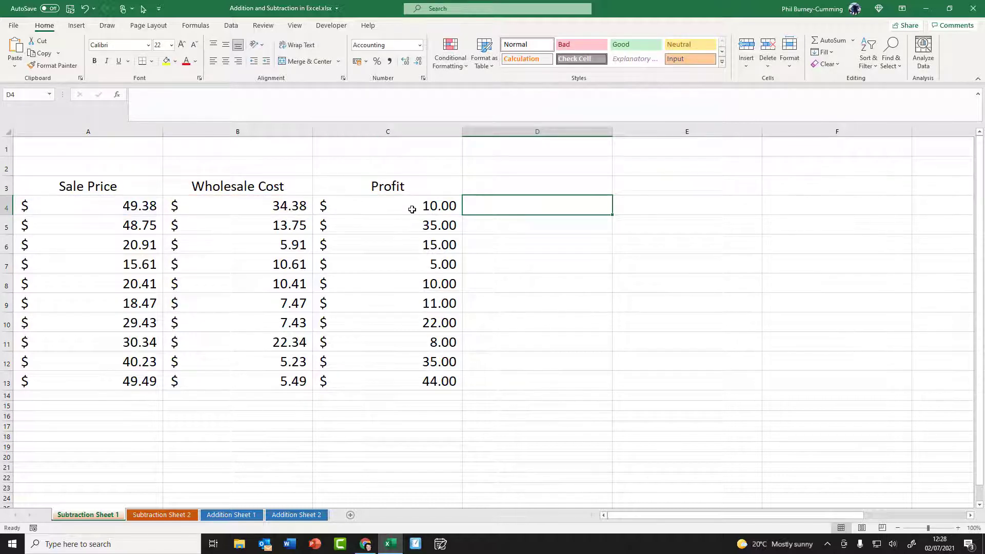
Compare the edited profit formula in C4 with the formulas in the cells below it, down to C13
left_click(412, 209)
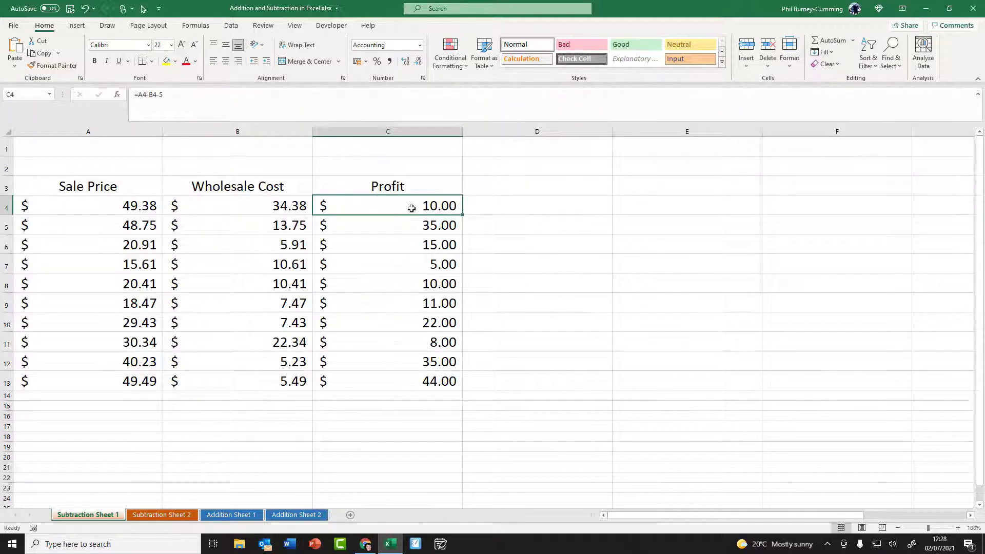
left_click(404, 230)
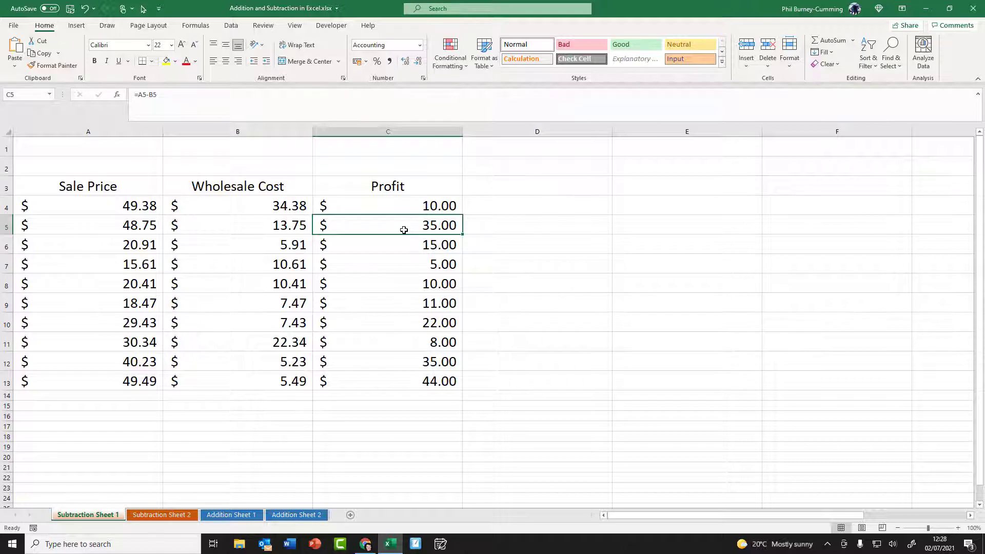
left_click(399, 208)
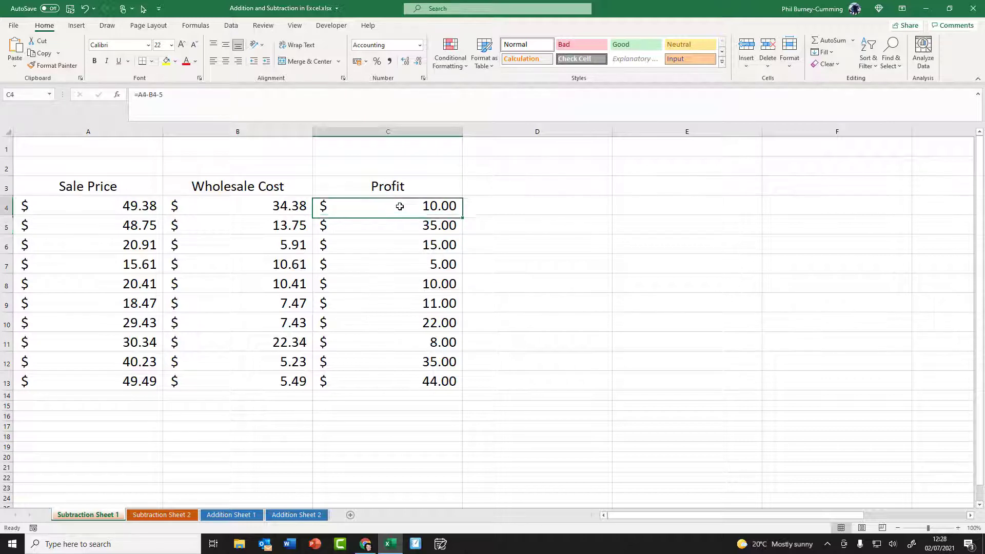
left_click(379, 226)
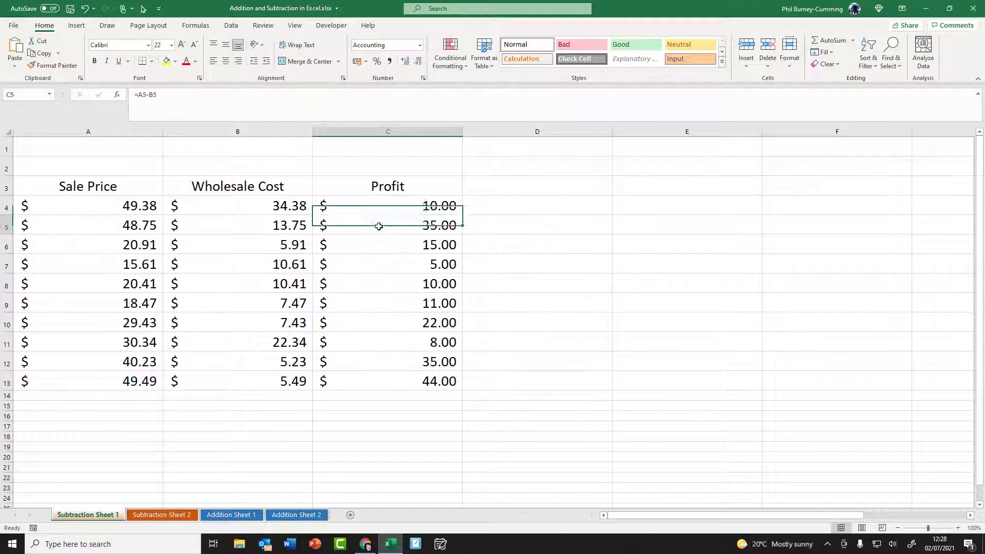
left_click(377, 245)
left_click(377, 264)
left_click(379, 284)
left_click(381, 342)
left_click(383, 381)
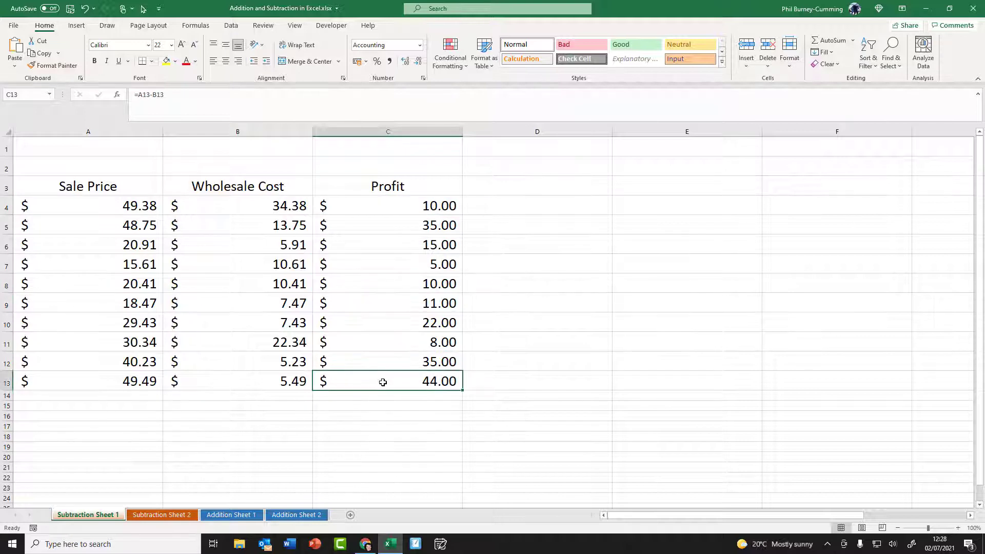
Fill the C4 formula down the Profit column through C13
left_click(399, 204)
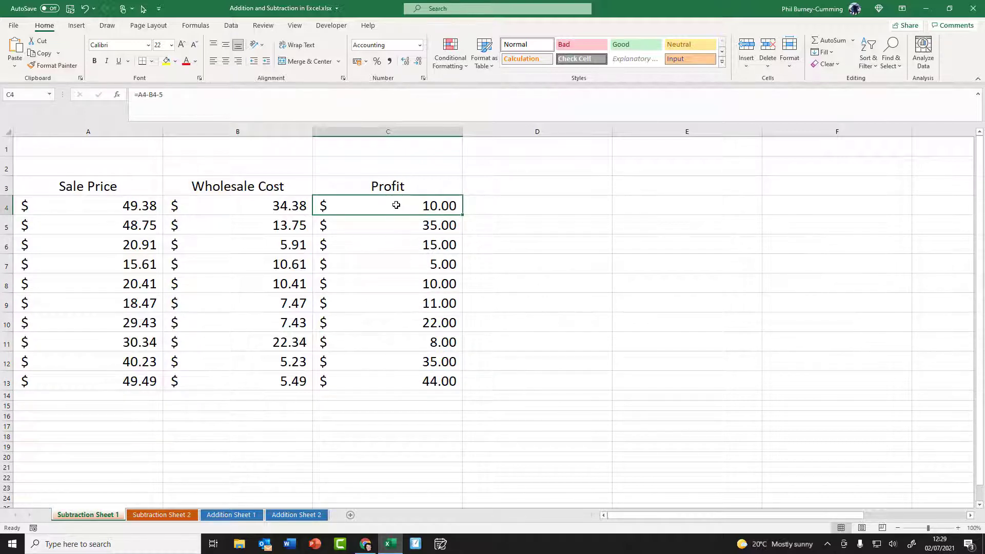
double_click(463, 215)
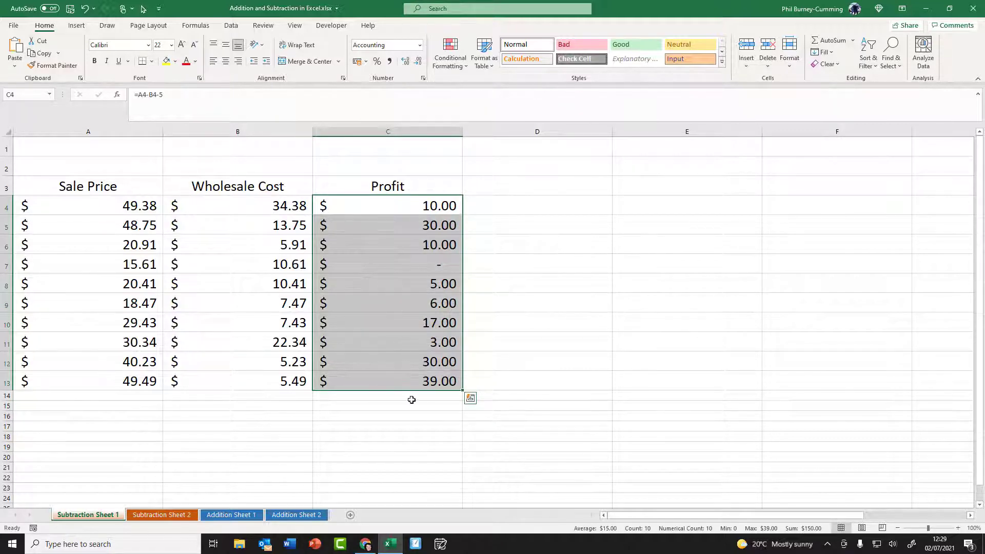
On Subtraction Sheet 2, change the table's Profit formula in C4 to =[@[Sale Price]]-[@[Wholesale Cost]]-5
left_click(167, 515)
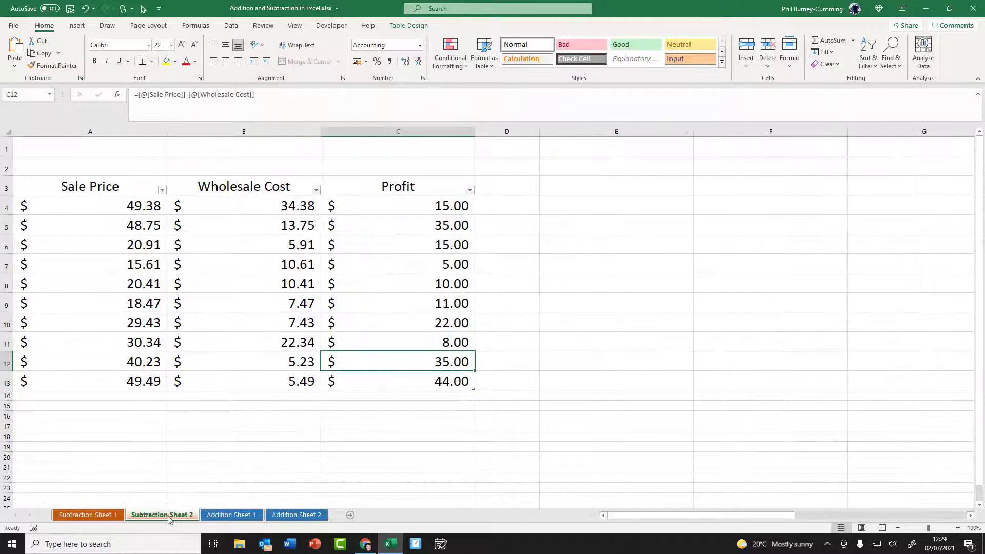
left_click(417, 208)
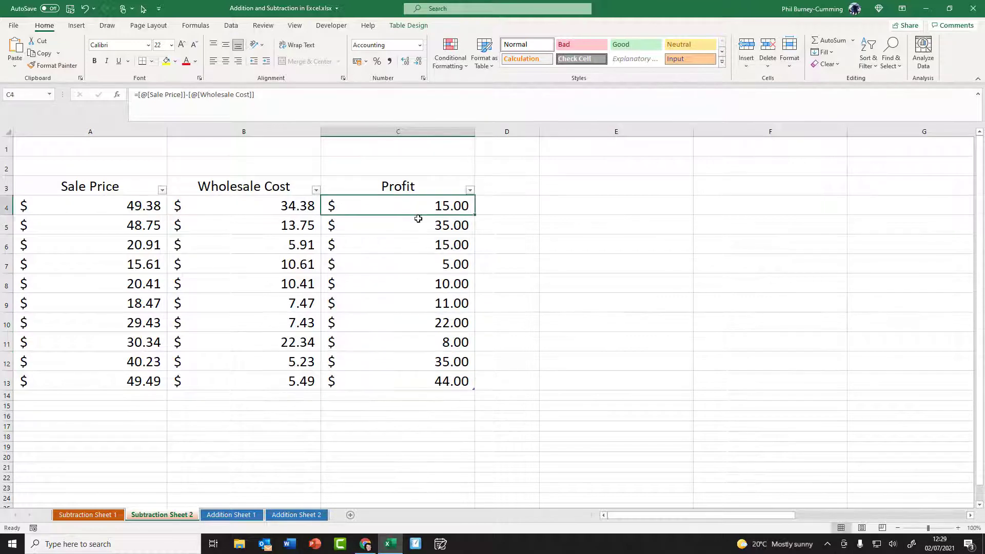
left_click(326, 97)
type("-5")
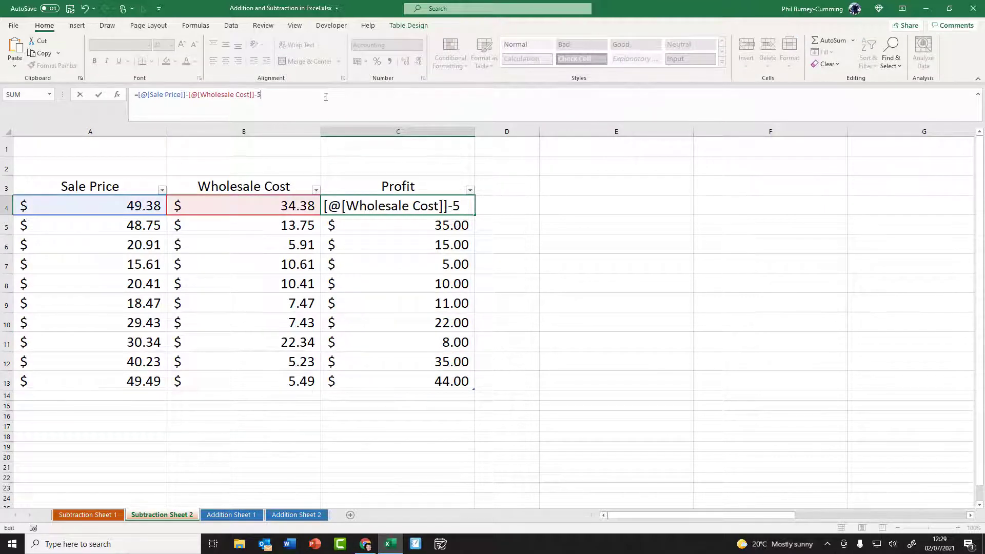
key("Return")
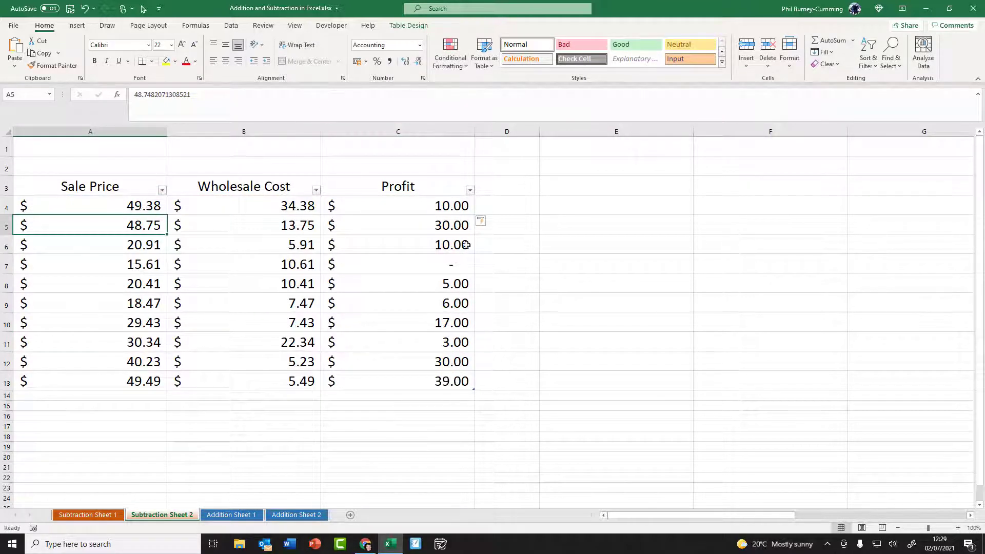
Check the formulas in C11, C12, C6, C5 and C4 of the table's Profit column
left_click(407, 345)
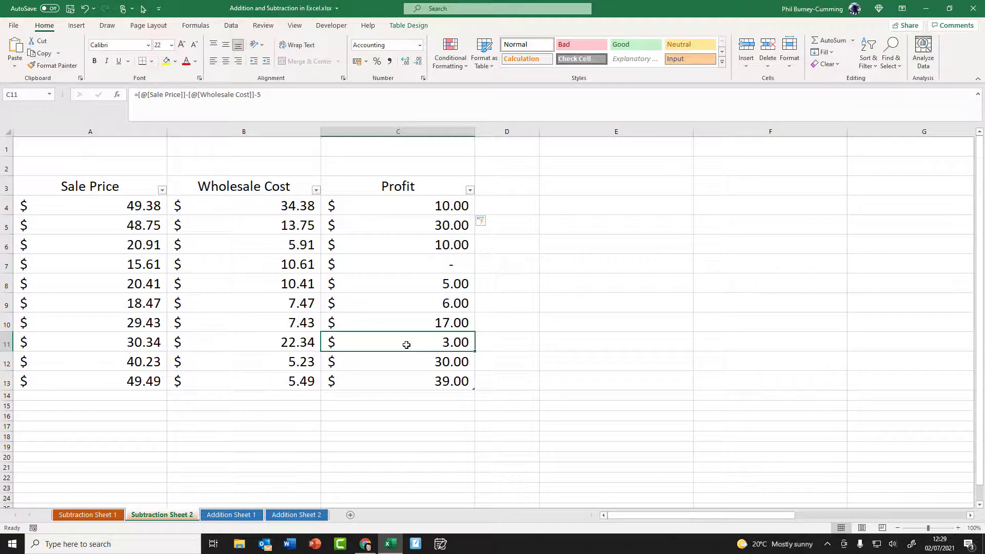
left_click(408, 373)
left_click(409, 367)
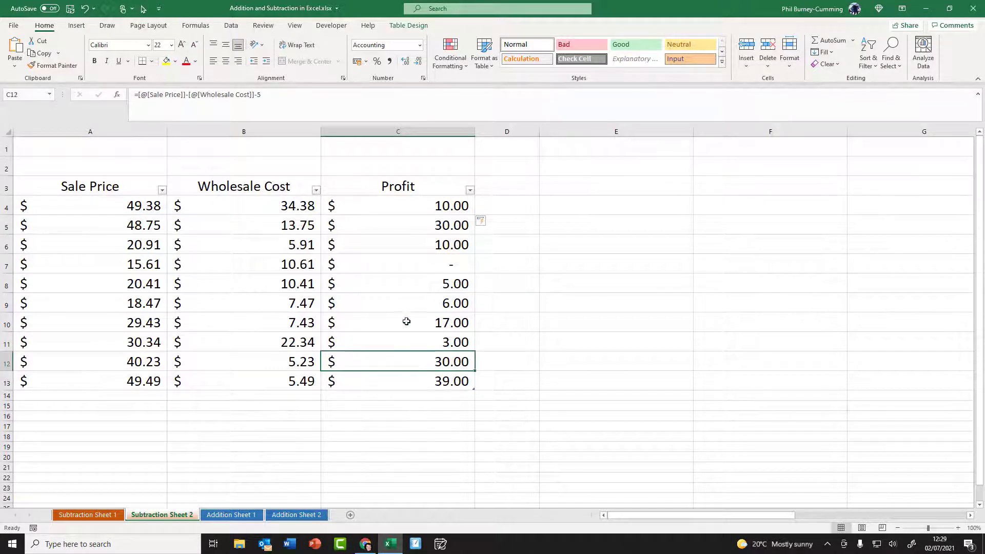
left_click(398, 249)
left_click(399, 227)
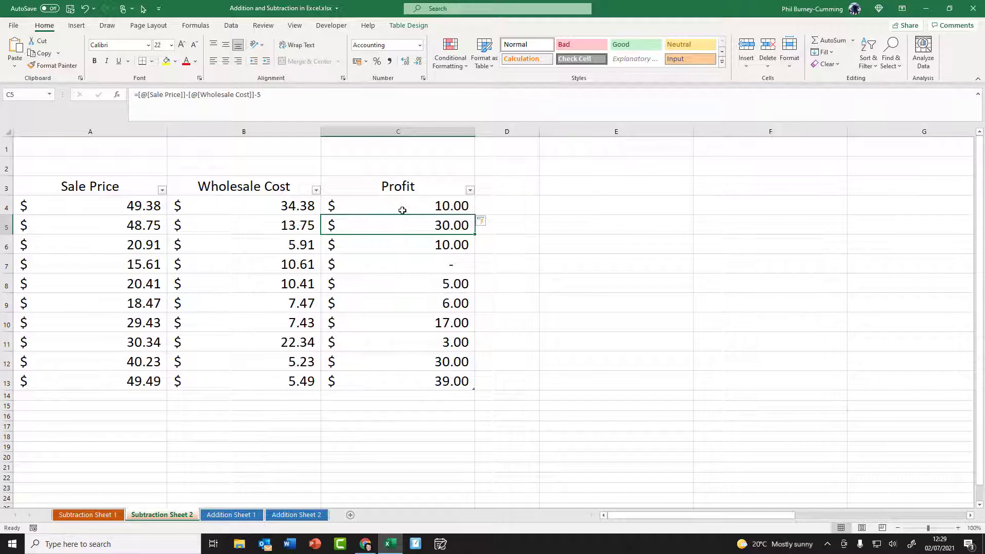
left_click(402, 210)
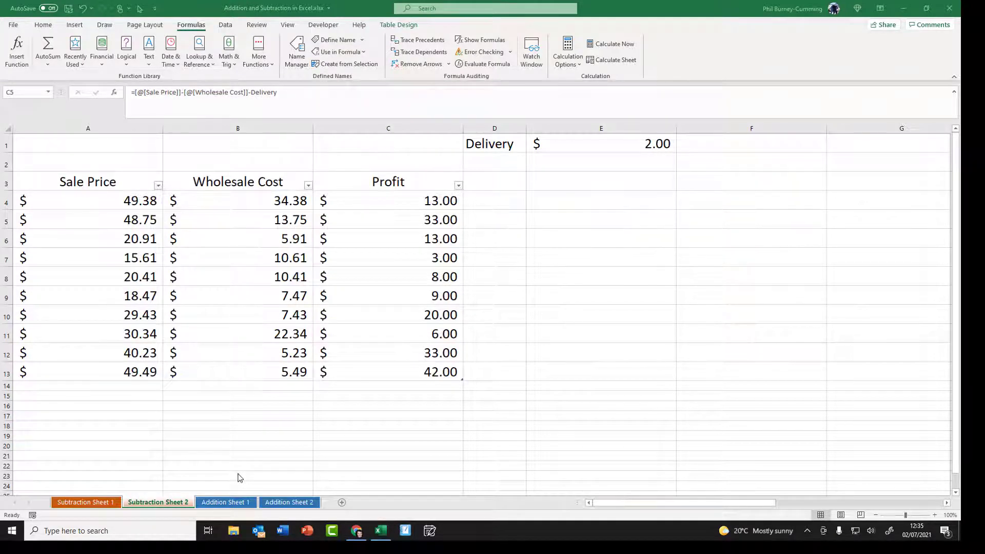
On Addition Sheet 1, convert A3:D15 into a table with headers and remove its table style colouring
left_click(239, 504)
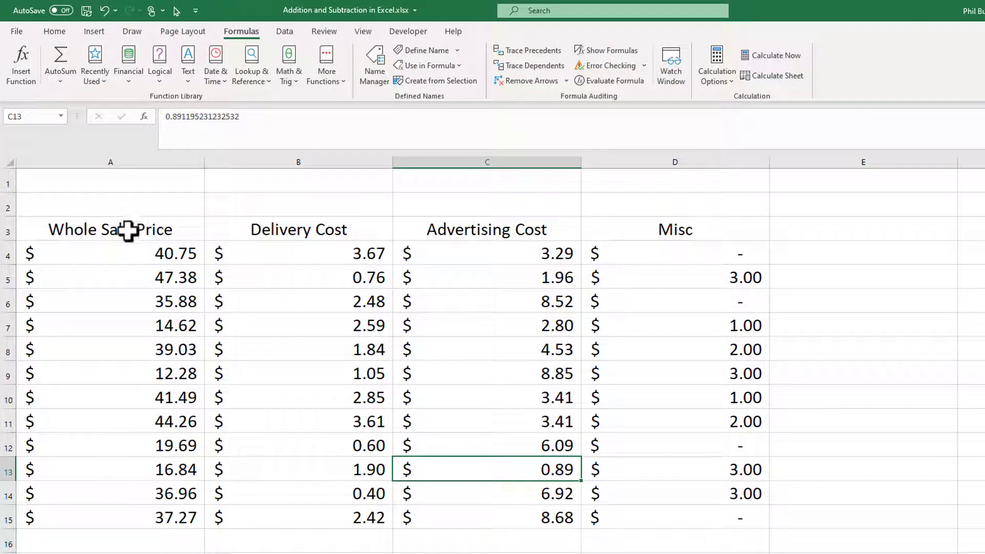
left_click_drag(132, 229, 697, 530)
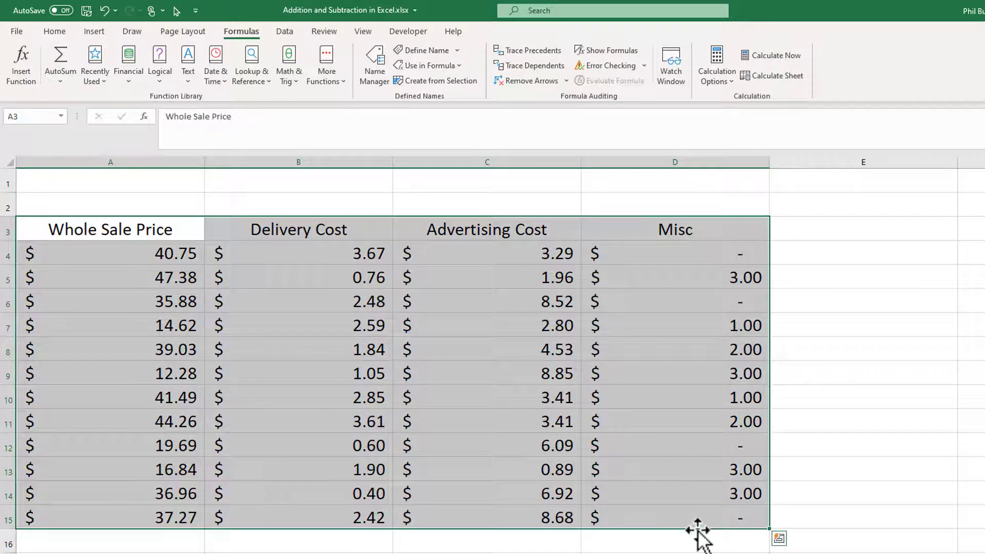
left_click(54, 31)
left_click(593, 80)
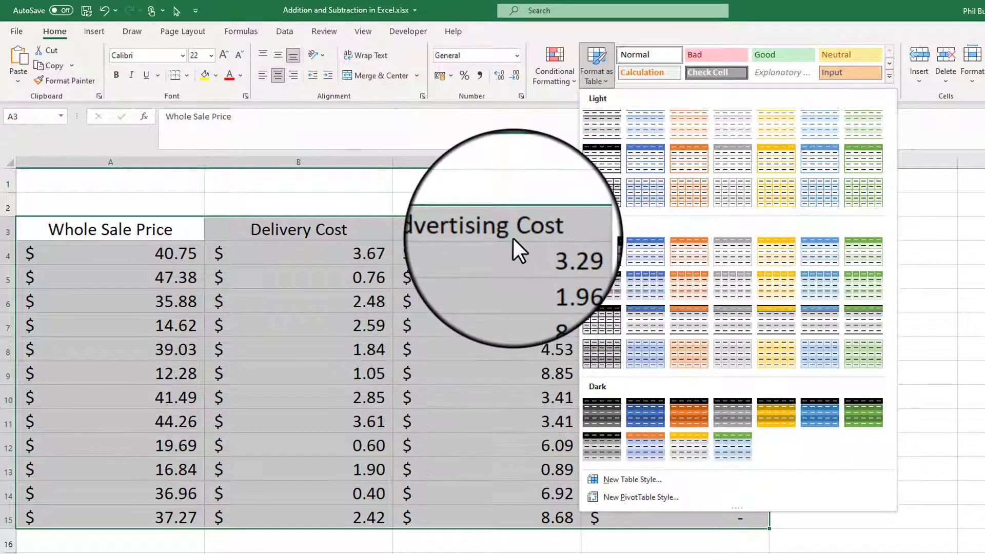
left_click(598, 131)
left_click(261, 448)
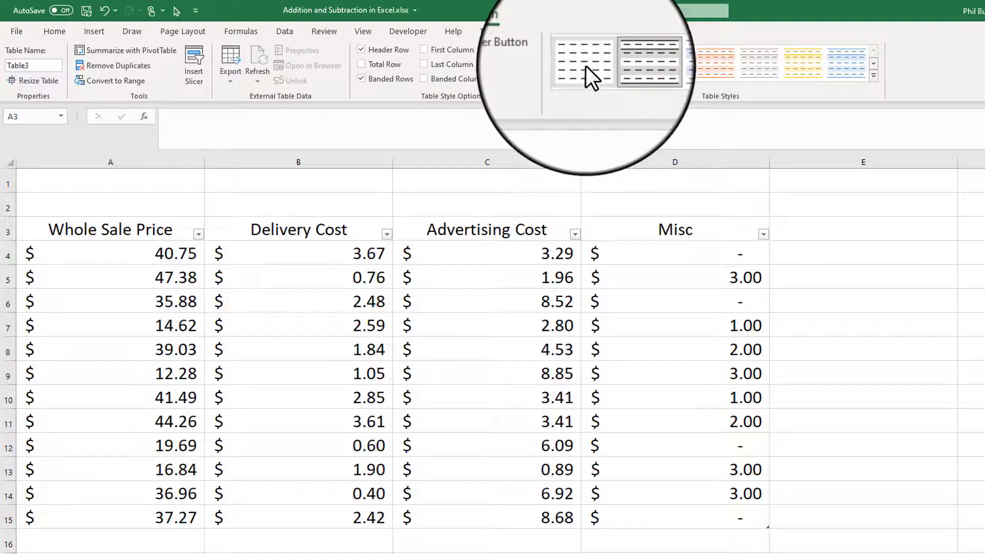
left_click(585, 64)
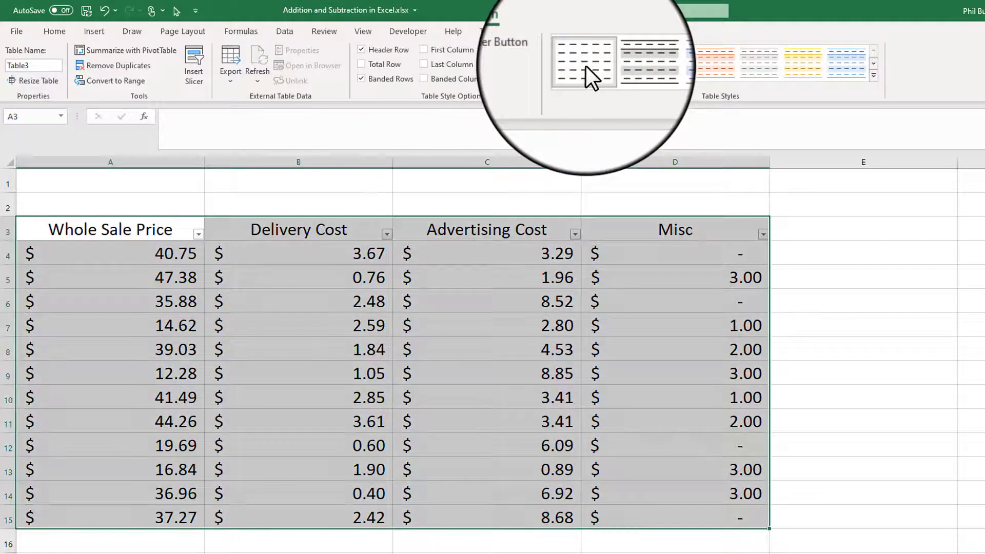
left_click(596, 373)
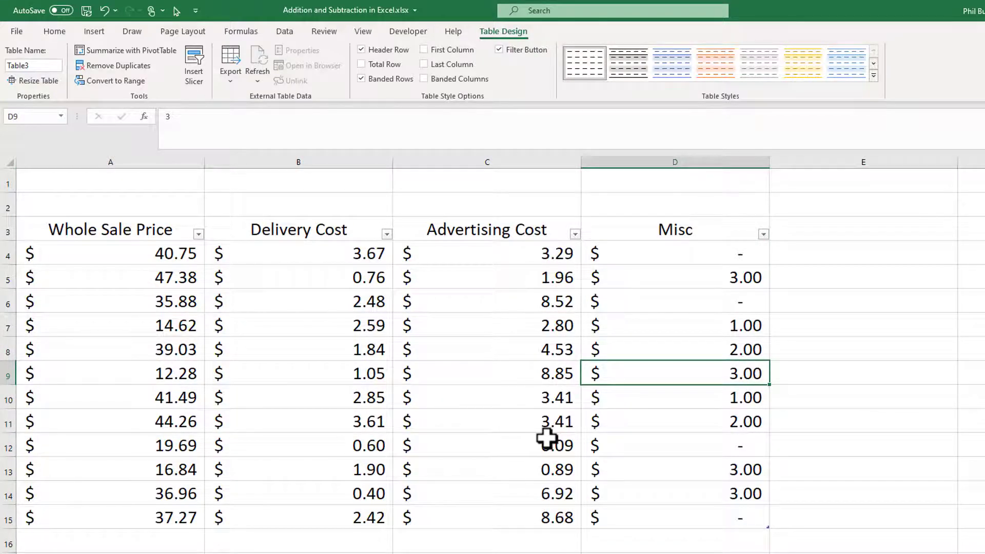
Extend the table with a new column headed "Total Cost" in E3
left_click(811, 227)
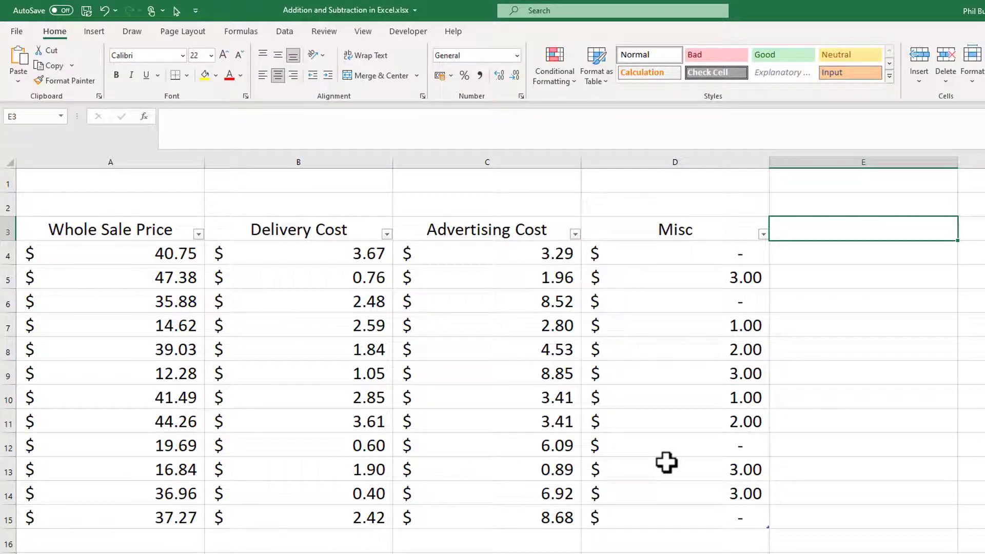
type("Total Cost")
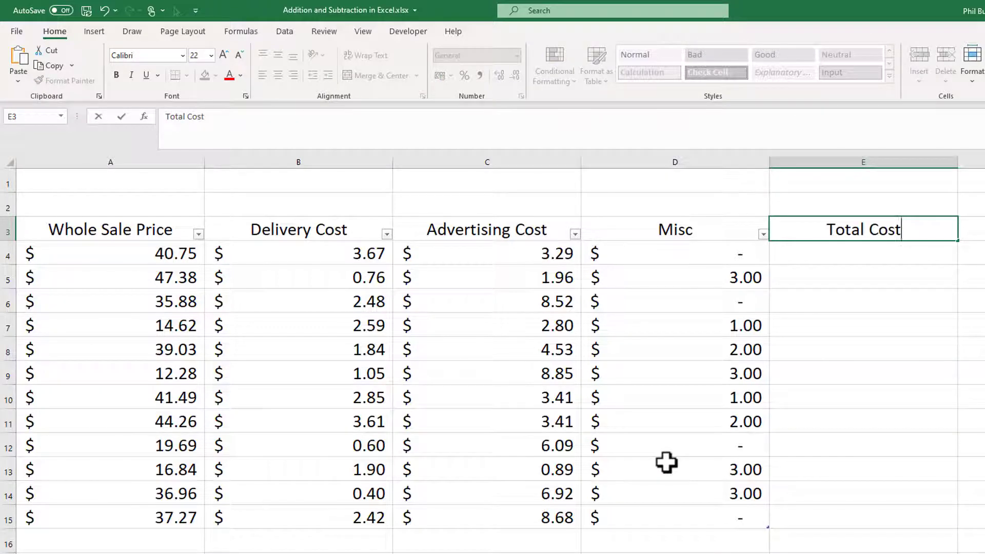
key("Return")
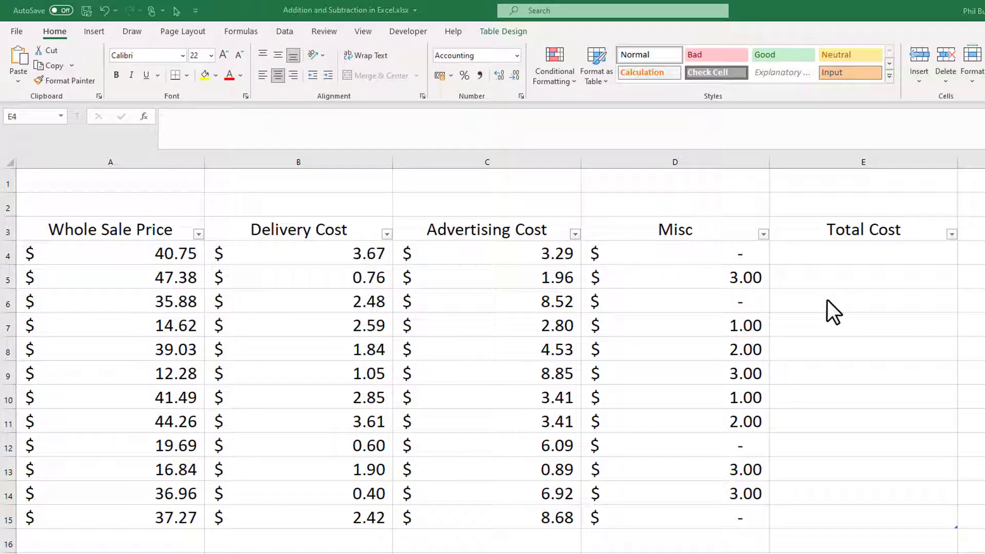
left_click(831, 251)
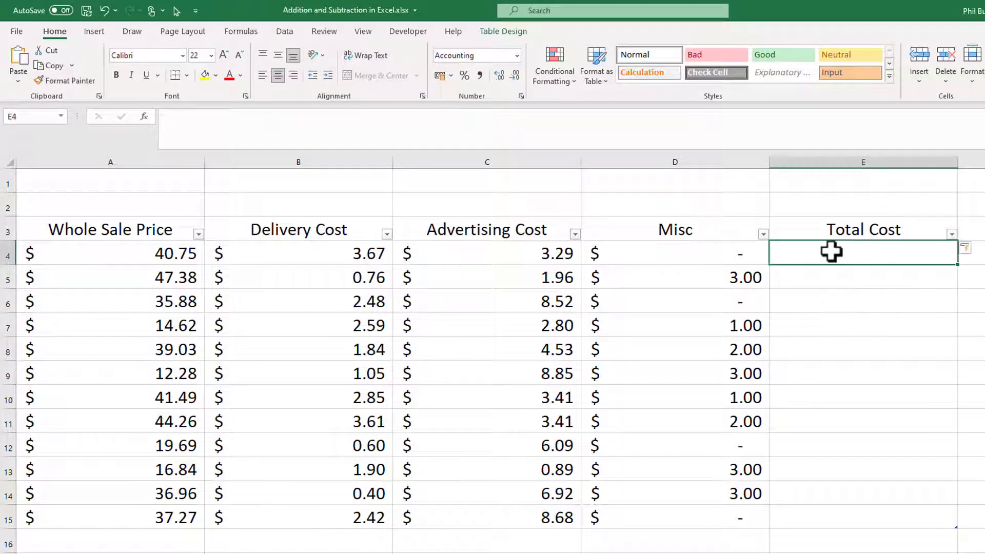
type("=")
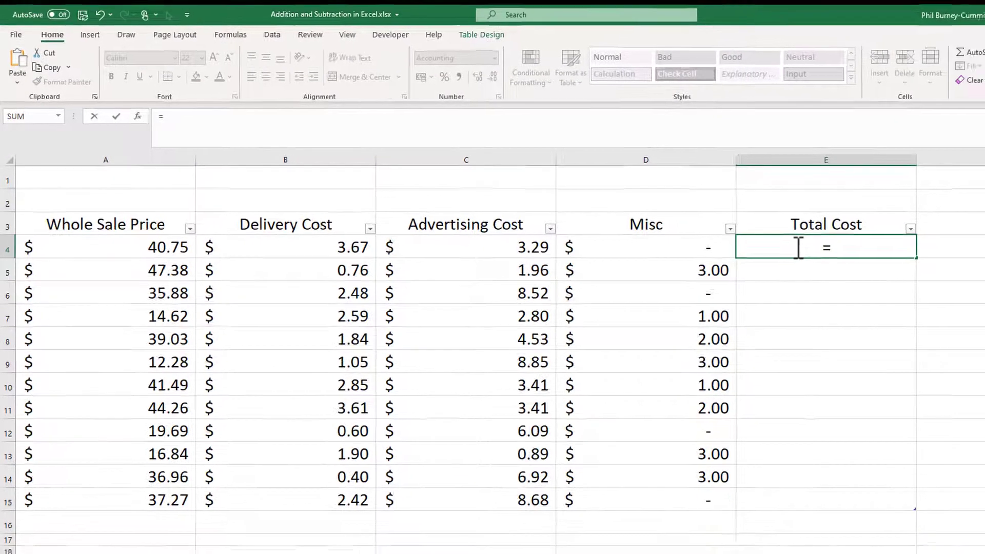
left_click(103, 233)
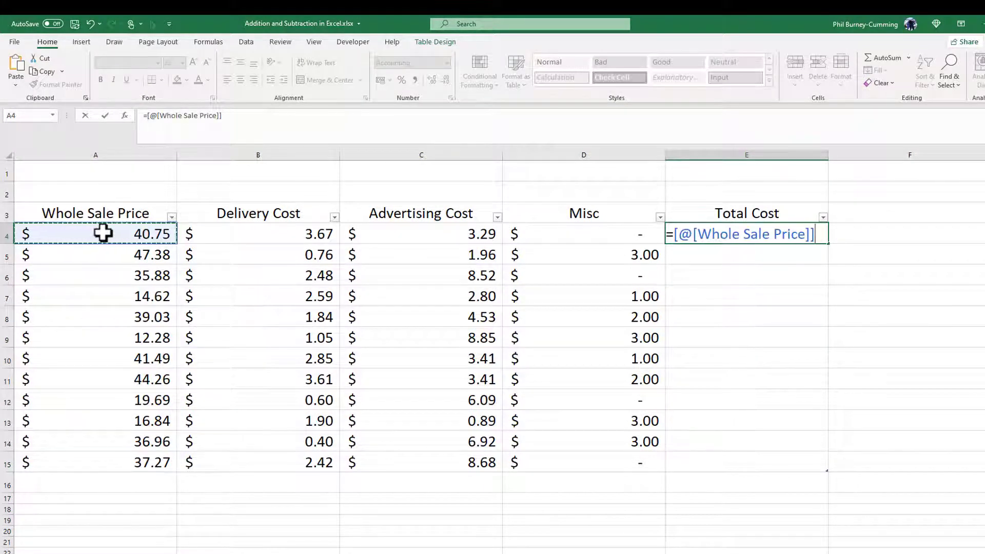
type("+")
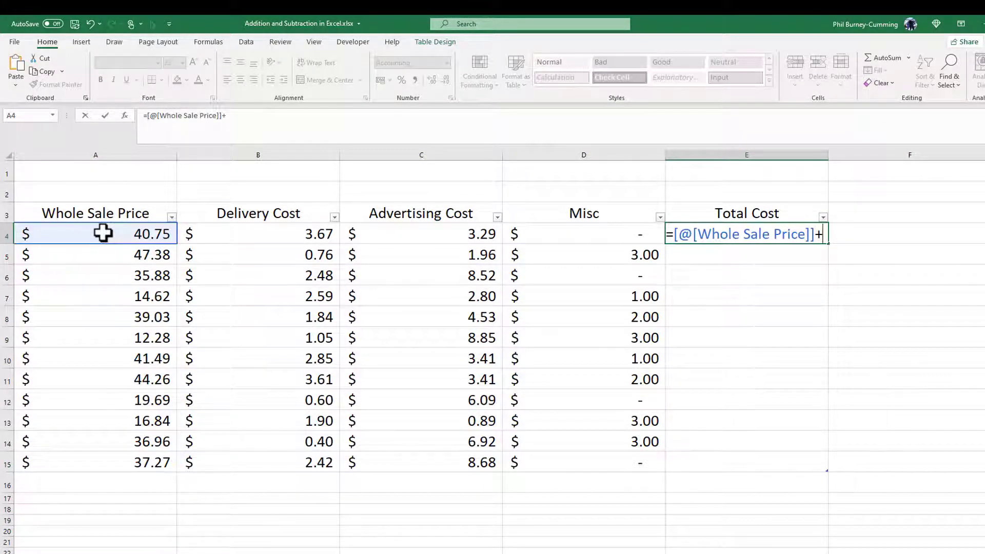
left_click(239, 234)
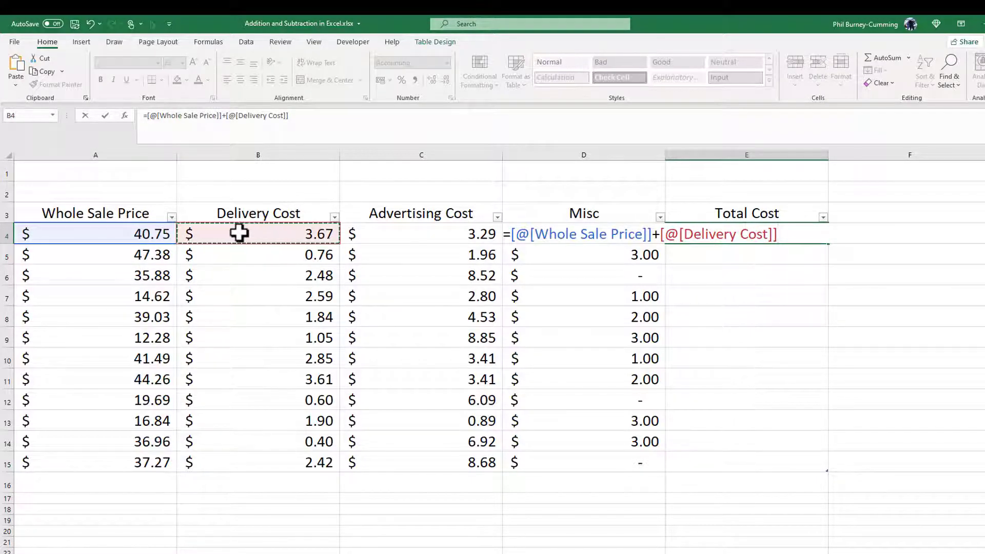
type("+")
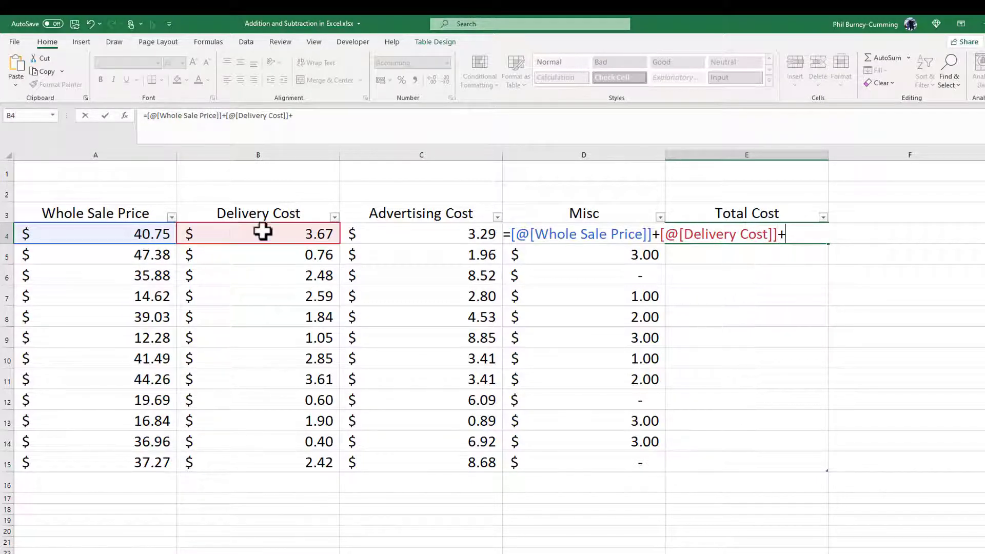
left_click(400, 228)
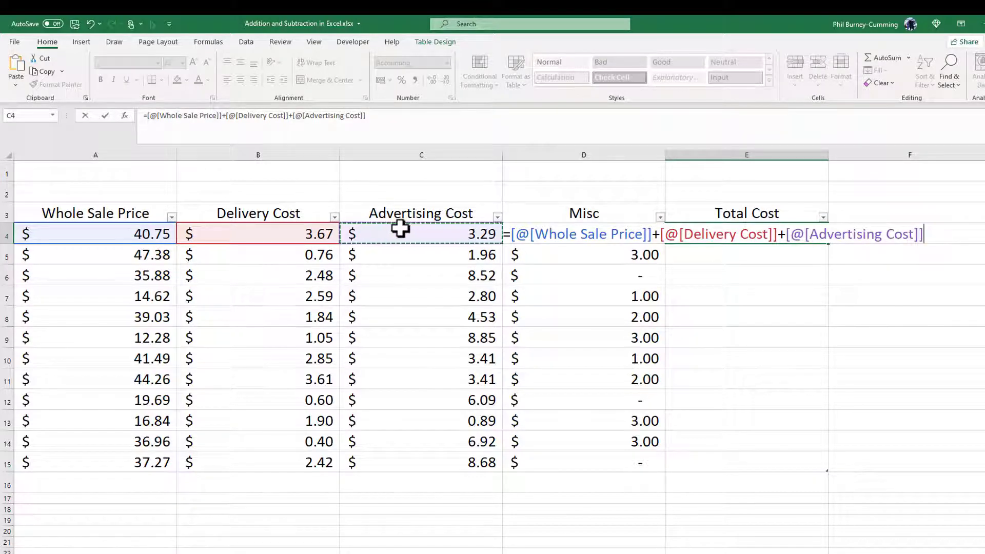
type("+")
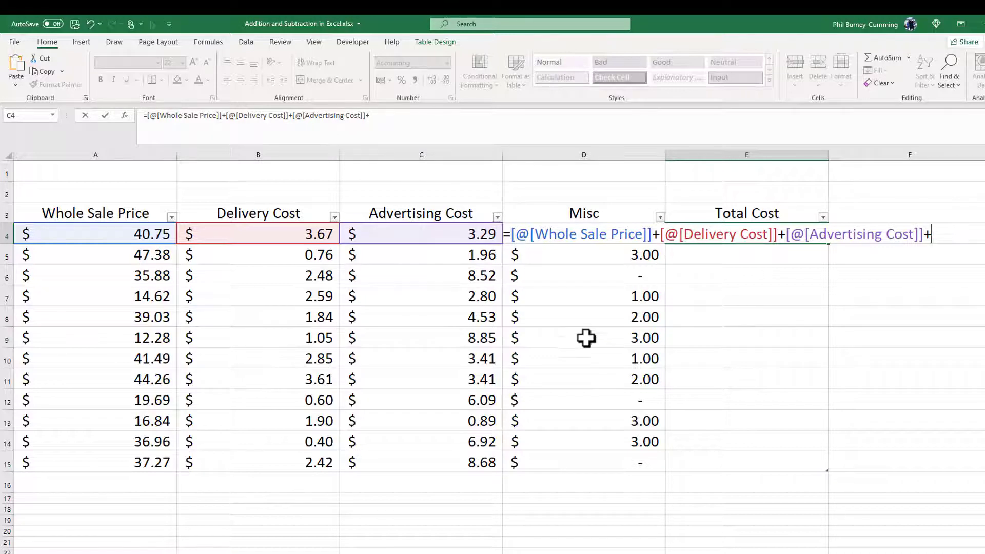
left_click(576, 258)
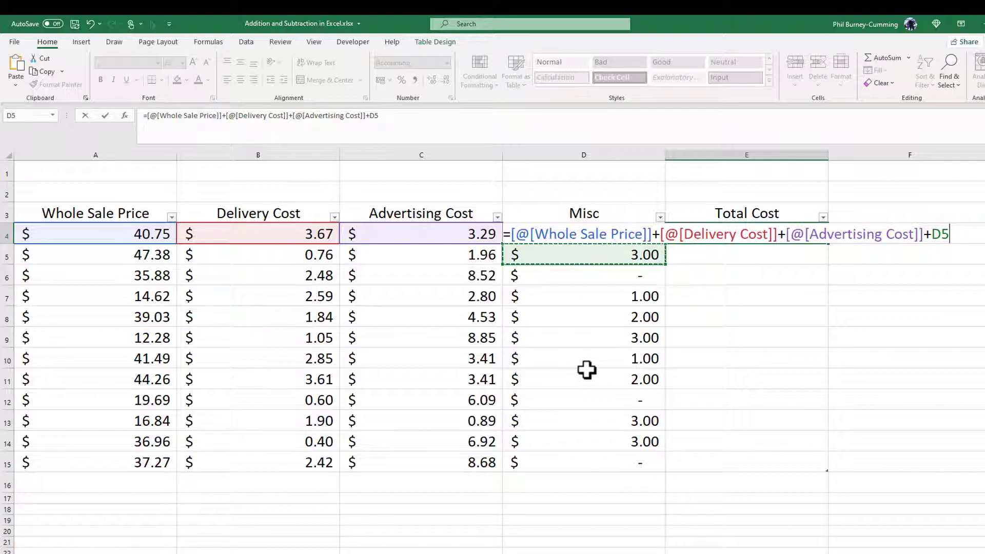
key("Up")
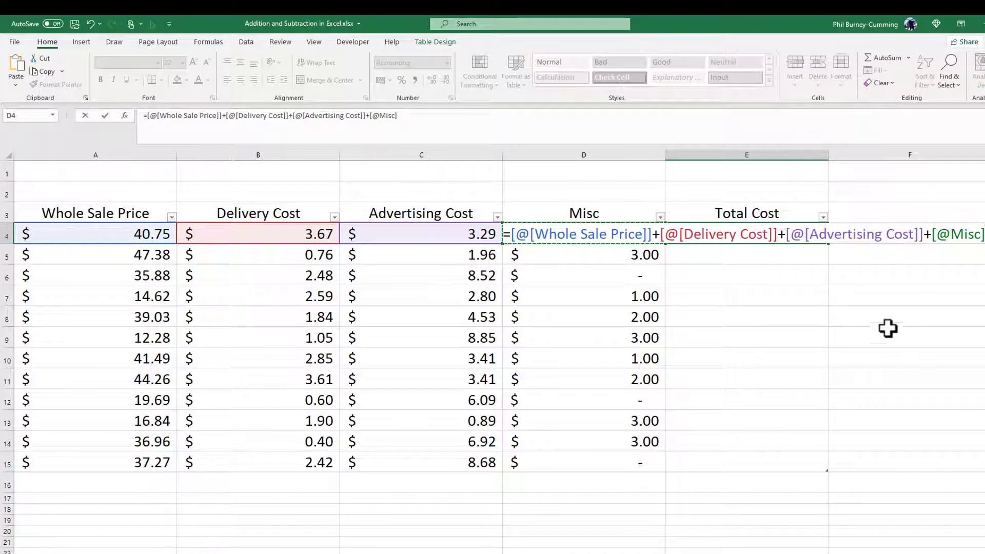
key("Return")
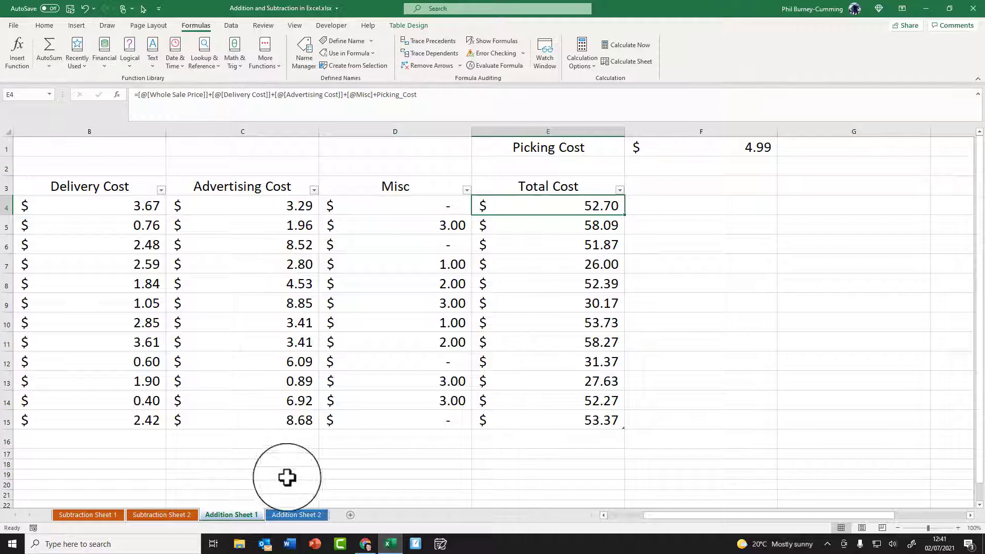
On Addition Sheet 2, extend the table with a new column headed "Total Cost" in E3
left_click(296, 515)
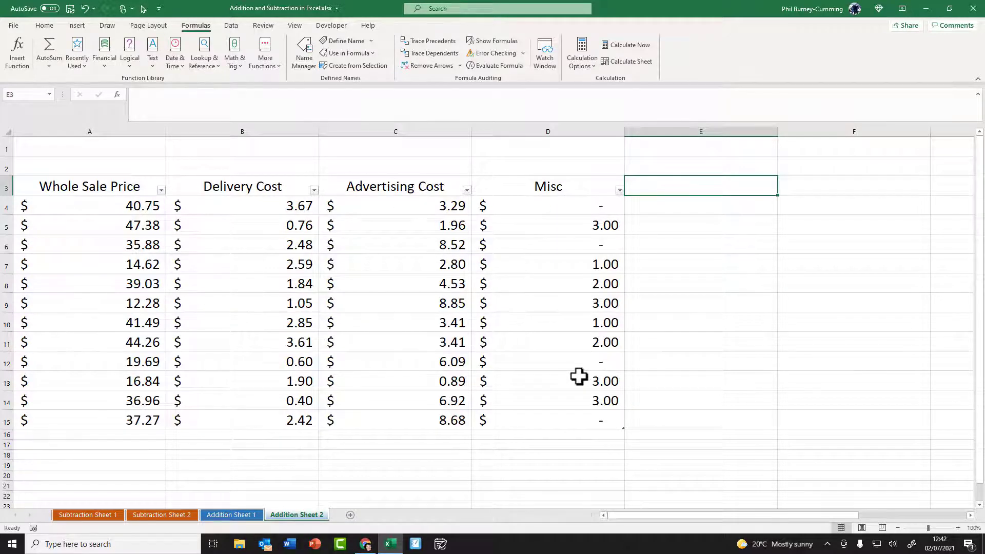
type("To")
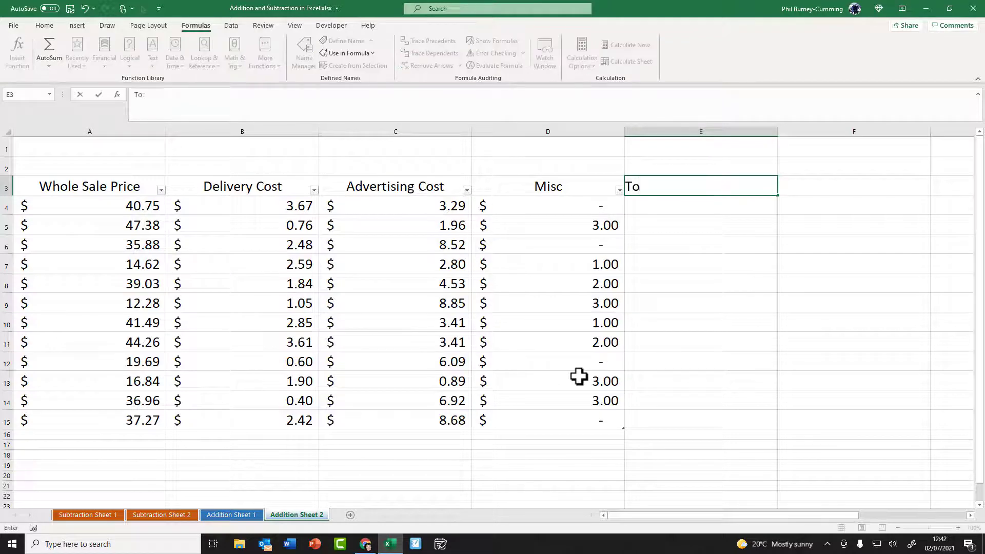
type("tal Cost")
key("Tab")
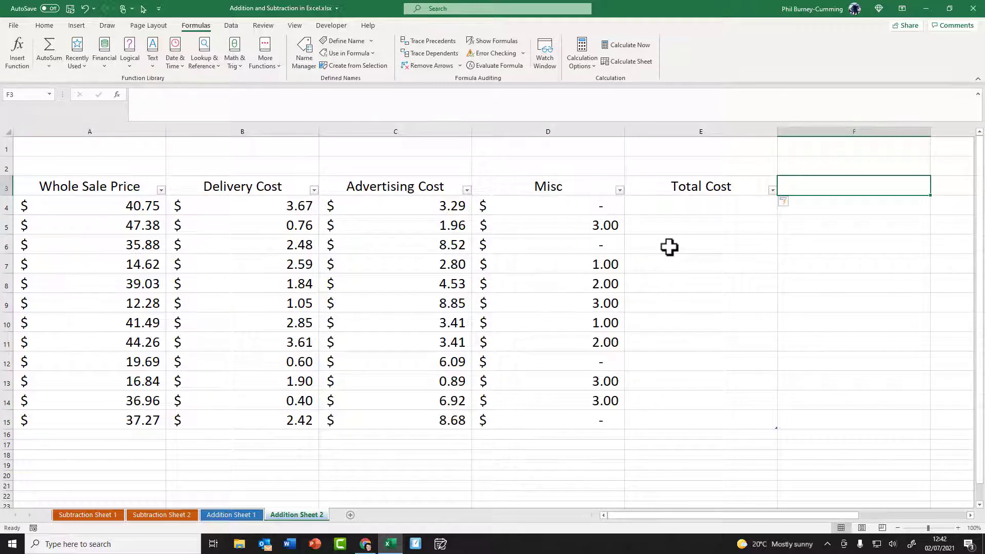
Fill the Total Cost column from E4 with a SUM of the same row's Whole Sale Price through Misc cells, A4:D4
left_click(669, 206)
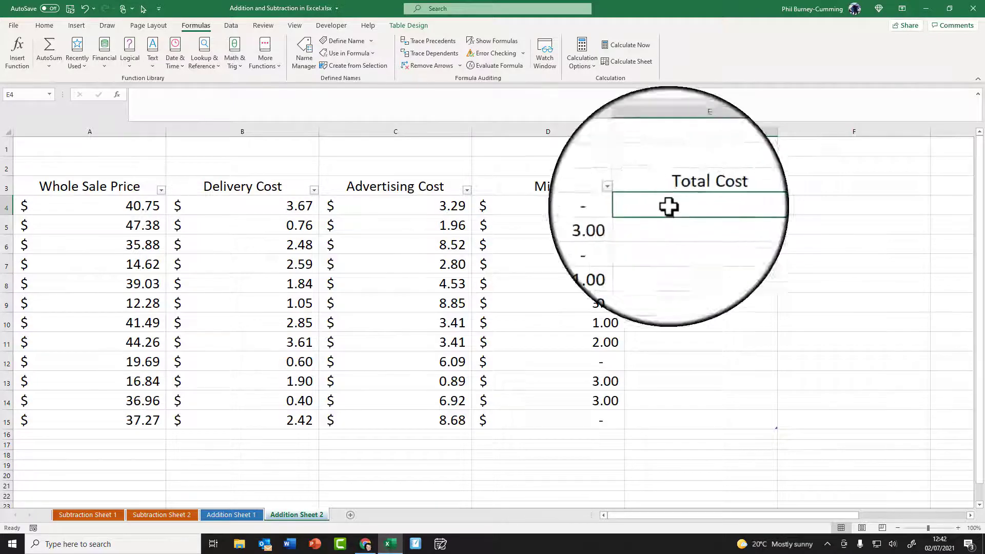
type("=sum")
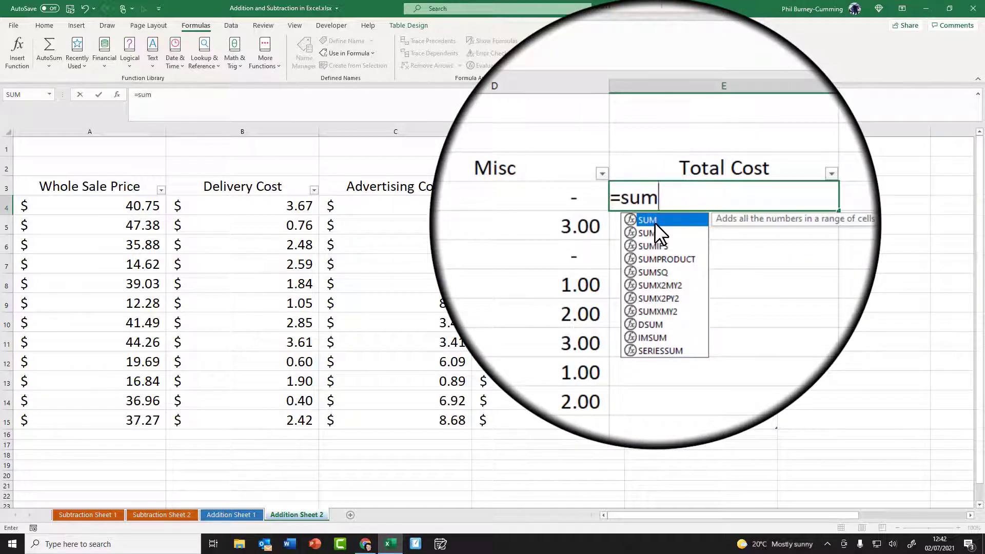
double_click(655, 221)
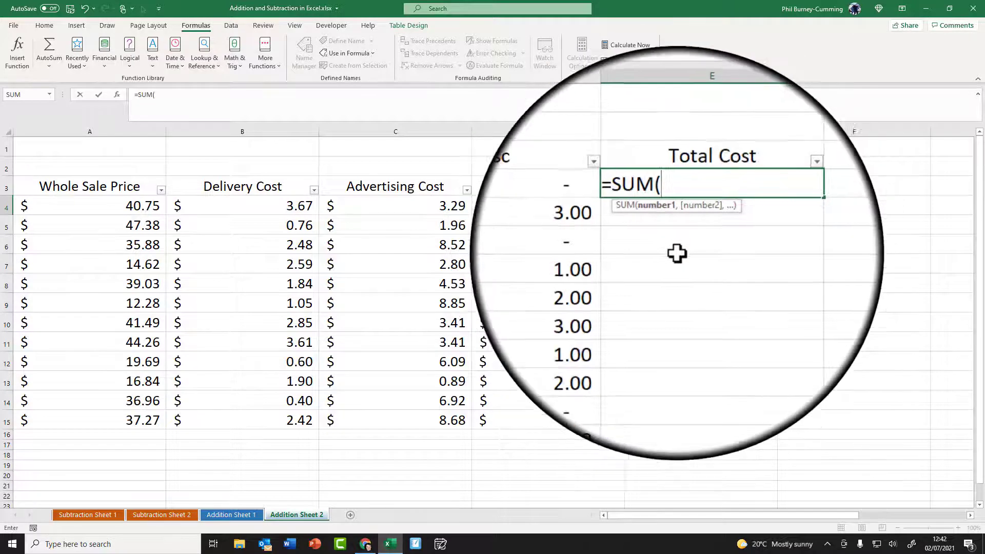
left_click(72, 204)
left_click_drag(234, 205, 558, 197)
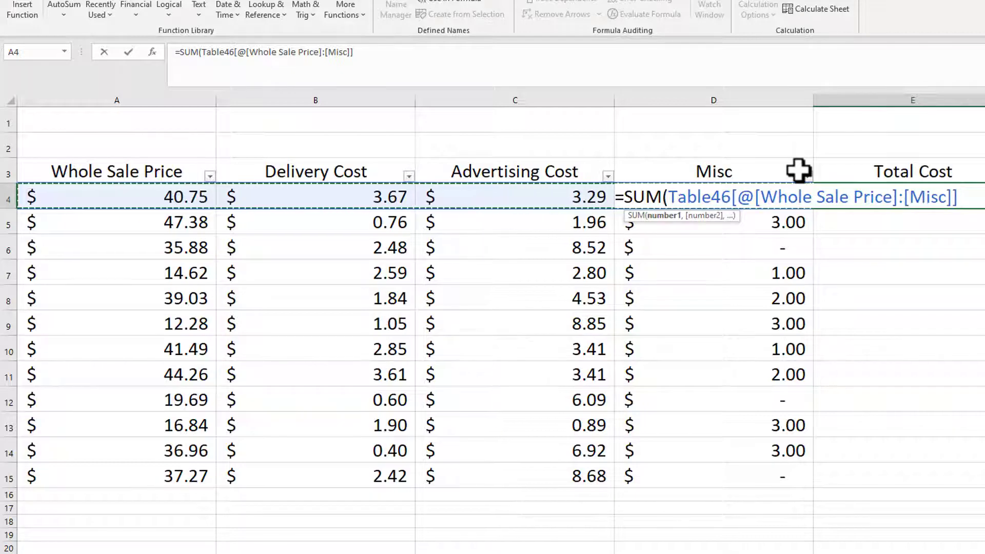
key("Return")
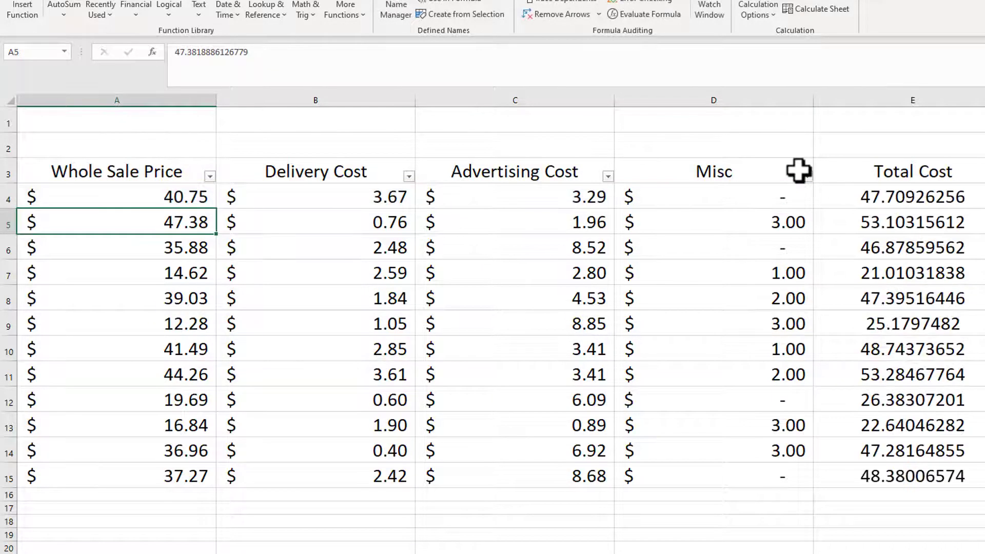
Format the Total Cost values in E4:E15 with the dollar accounting number format
left_click_drag(692, 203, 719, 424)
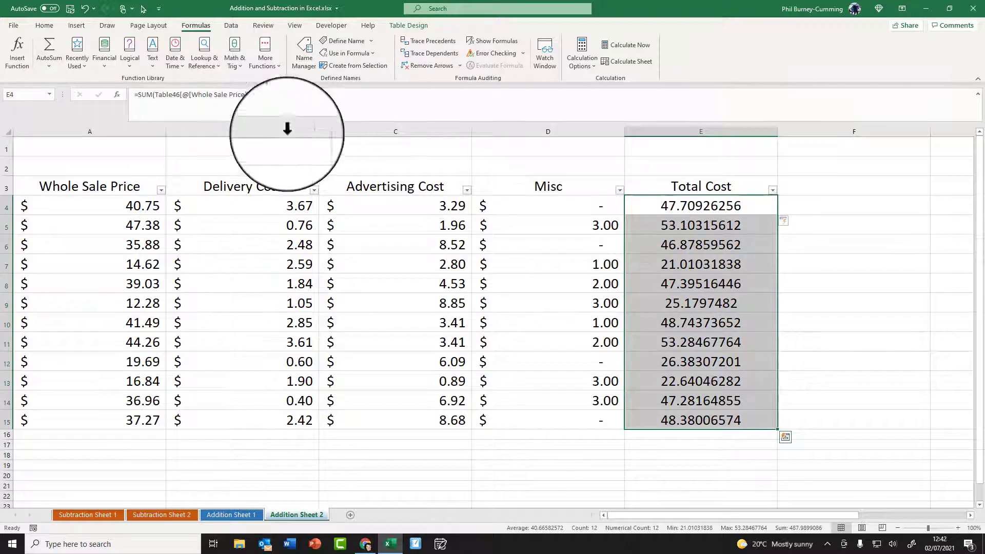
left_click(41, 26)
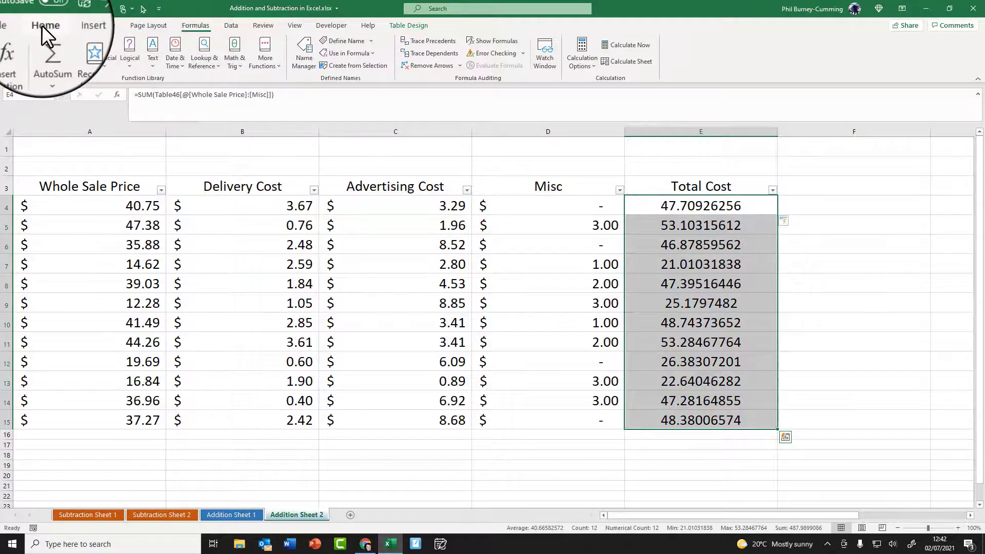
left_click(367, 63)
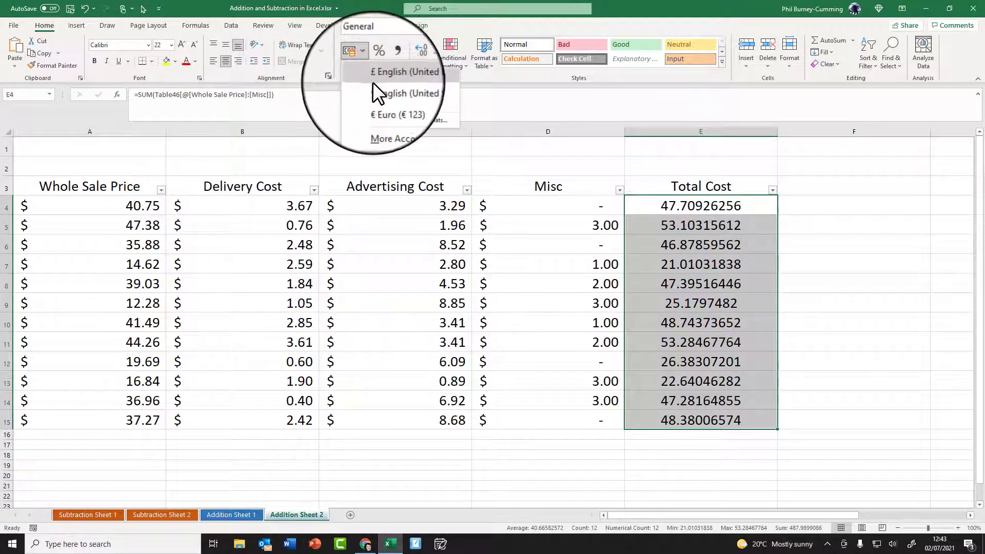
left_click(373, 87)
left_click(667, 455)
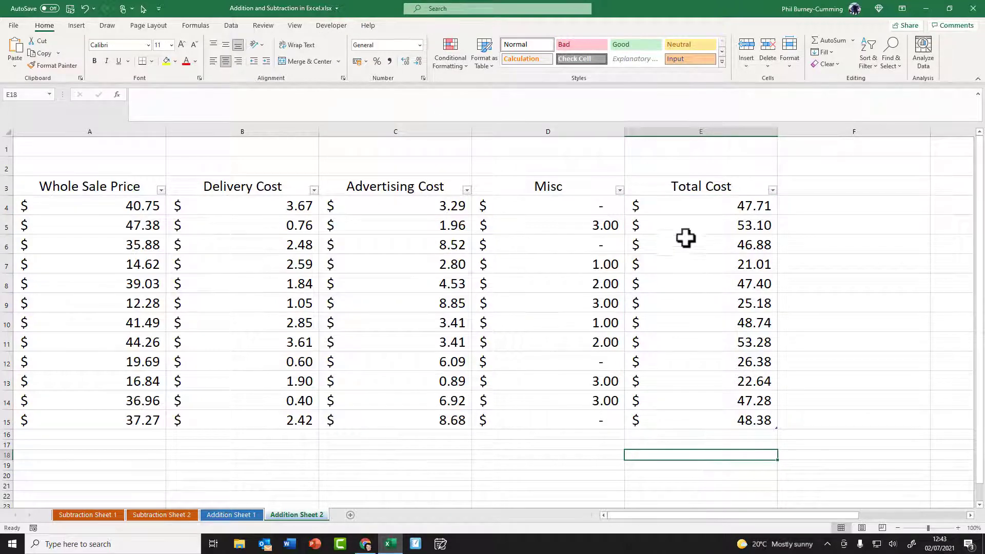
Replace the formula in E4 with a SUM of separate arguments, starting with [@[Whole Sale Price]] and [@[Advertising Cost]]
left_click(688, 205)
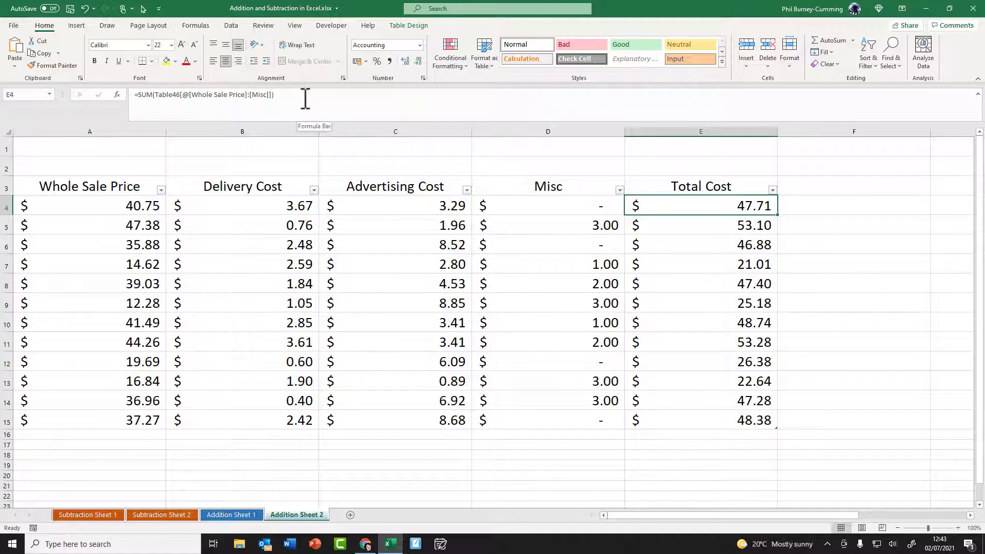
left_click_drag(304, 94, 82, 100)
key("BackSpace")
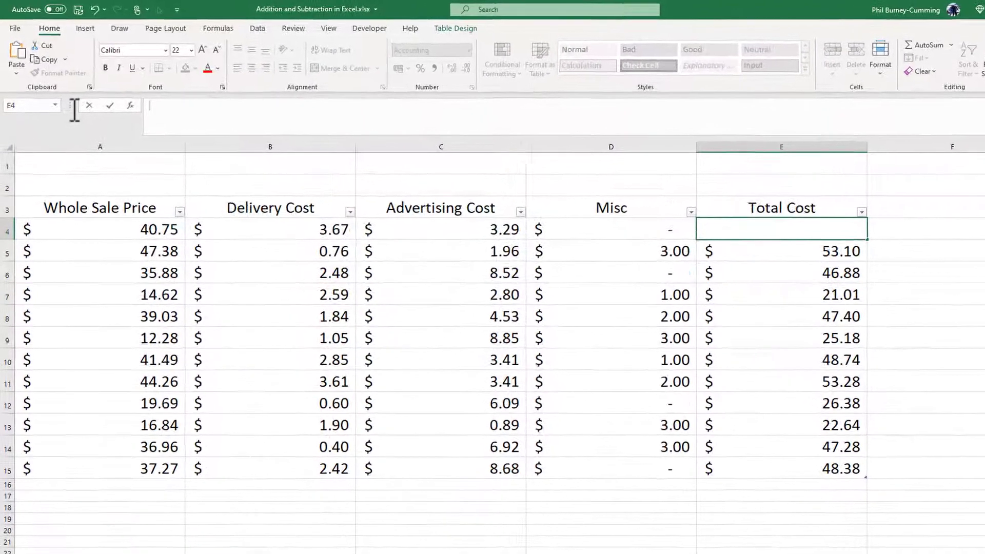
type("=")
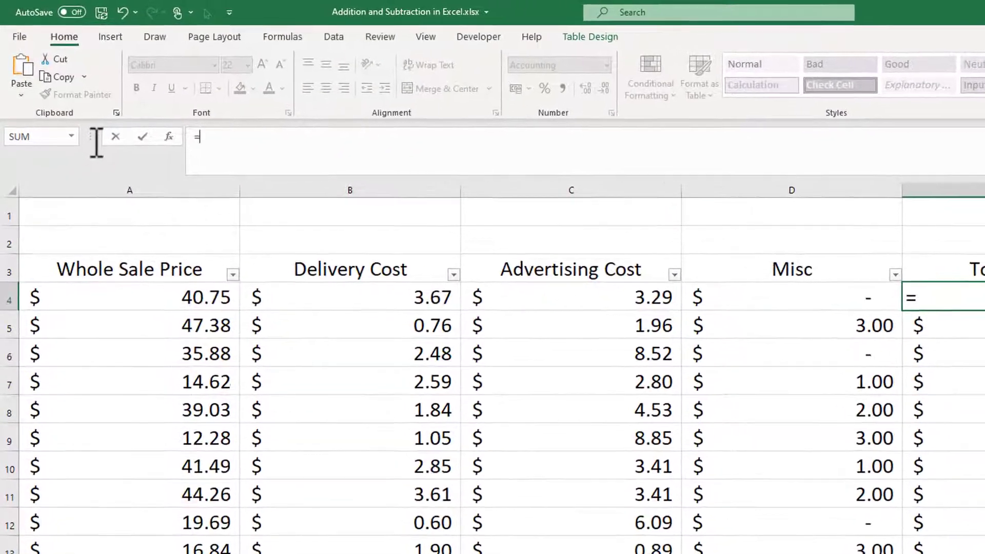
type("sum")
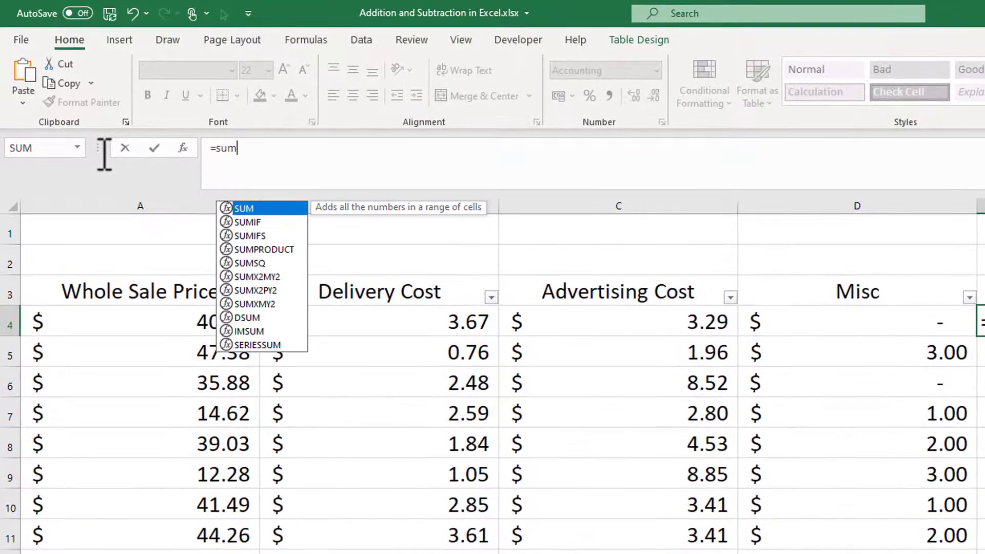
key("Tab")
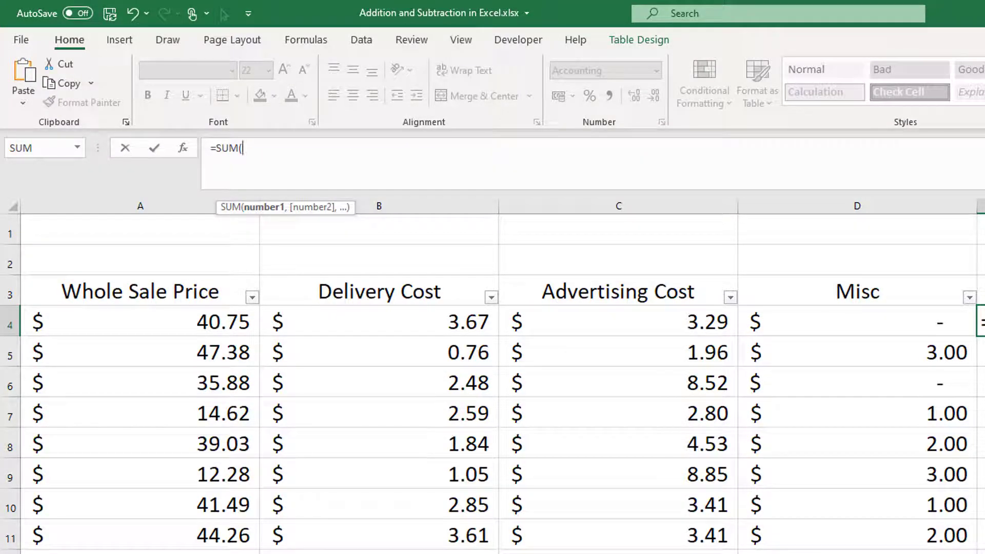
left_click(181, 323)
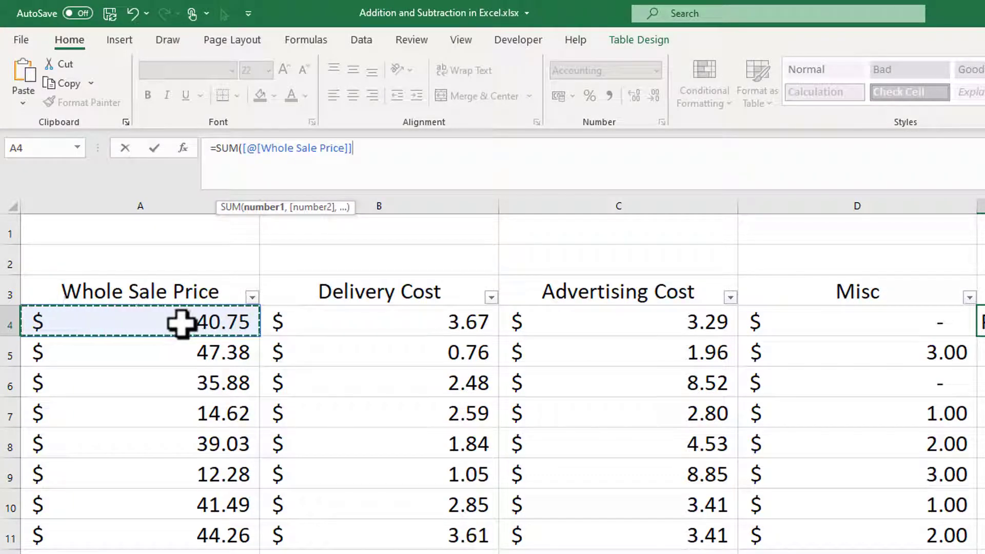
type(",")
left_click(633, 319)
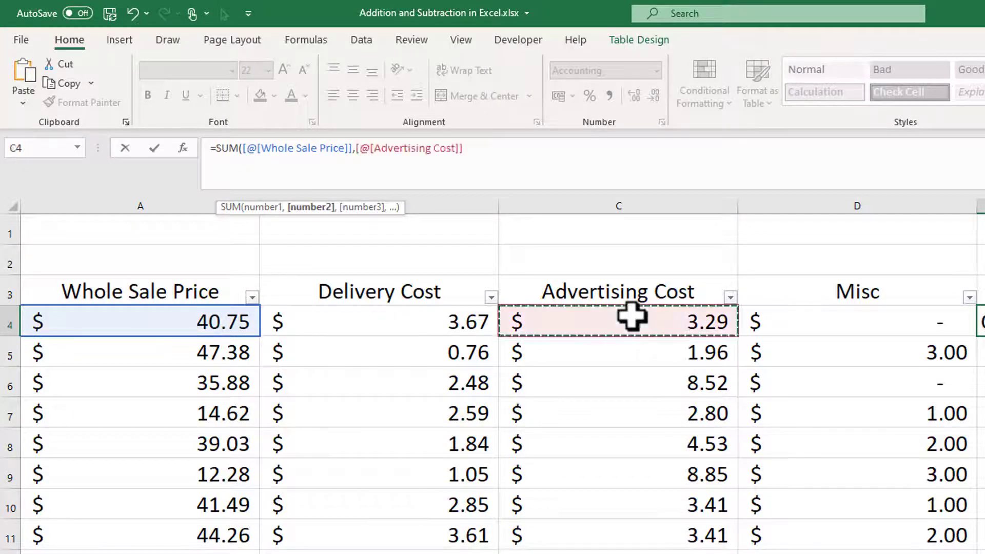